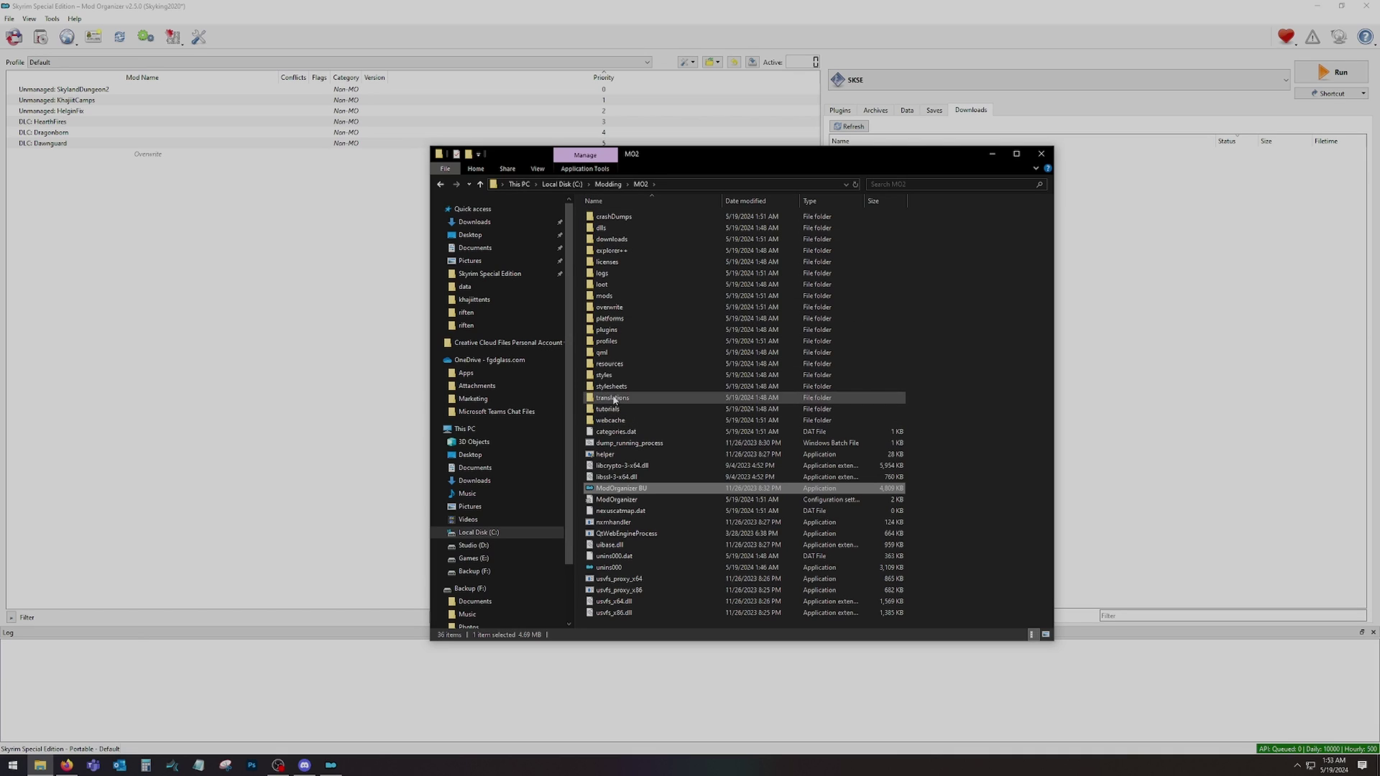
Step: Open the MO2 mods folder, confirm it is empty, and return to the MO2 folder
{"action": "double_click", "coordinate": [613, 297]}
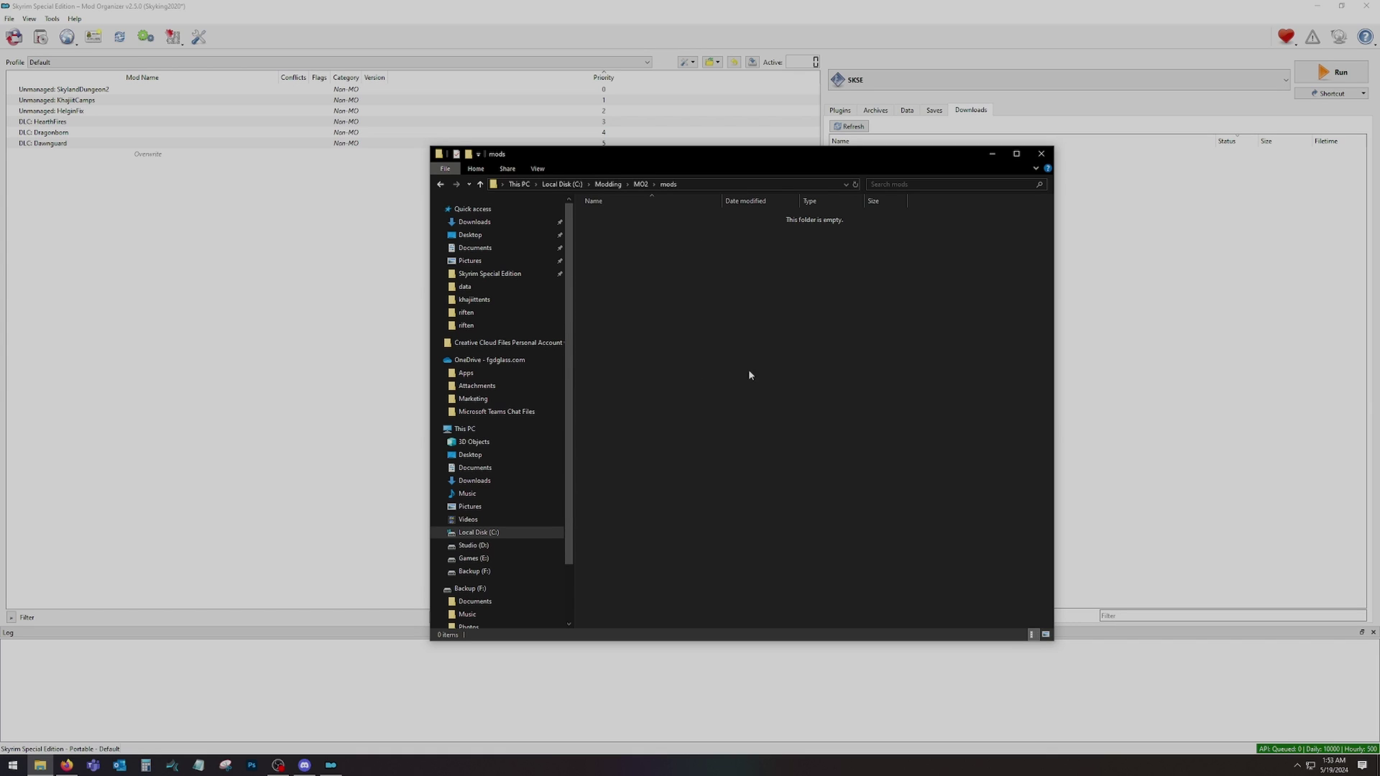
{"action": "left_click", "coordinate": [445, 168]}
{"action": "key", "text": "Escape"}
{"action": "left_click", "coordinate": [441, 184]}
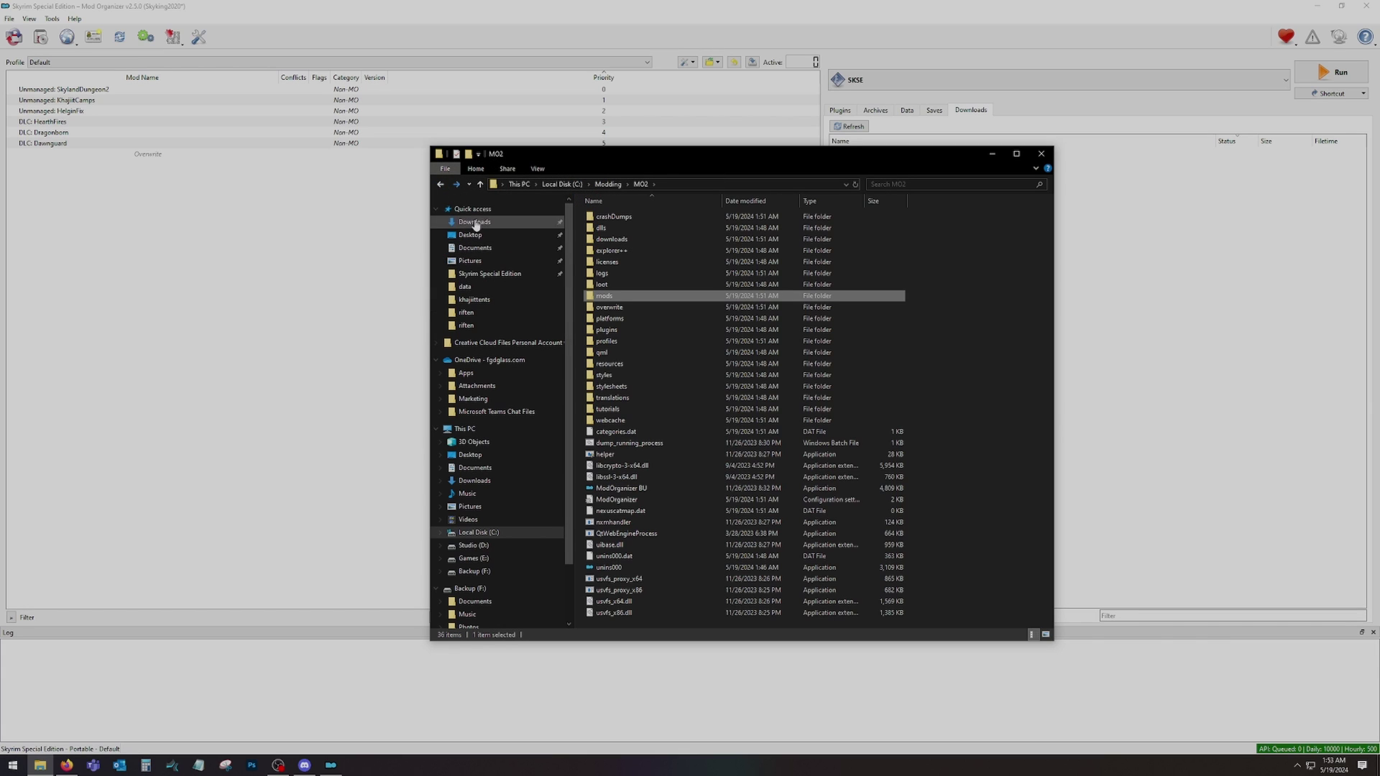
Step: Open the MO2 downloads folder, confirm it is empty, and go back
{"action": "double_click", "coordinate": [655, 240]}
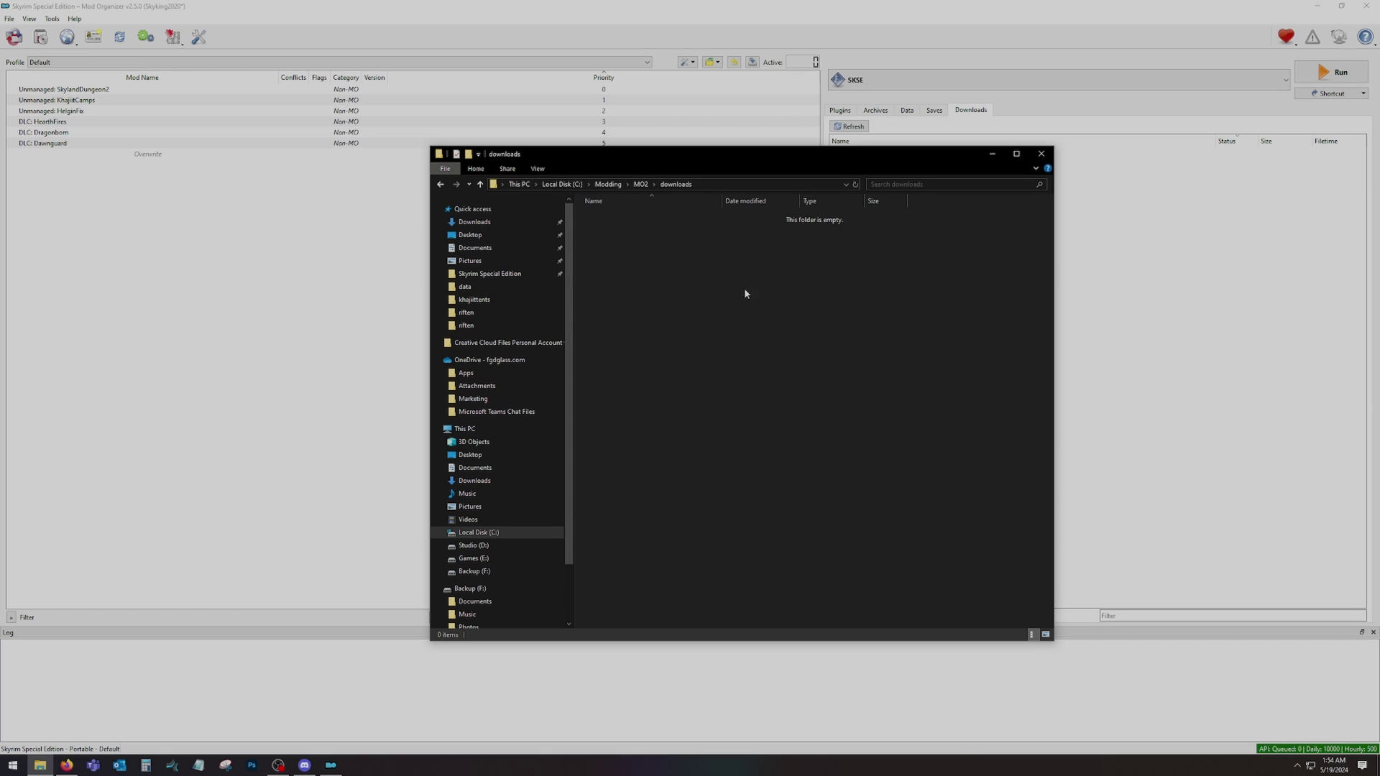
{"action": "left_click", "coordinate": [441, 185]}
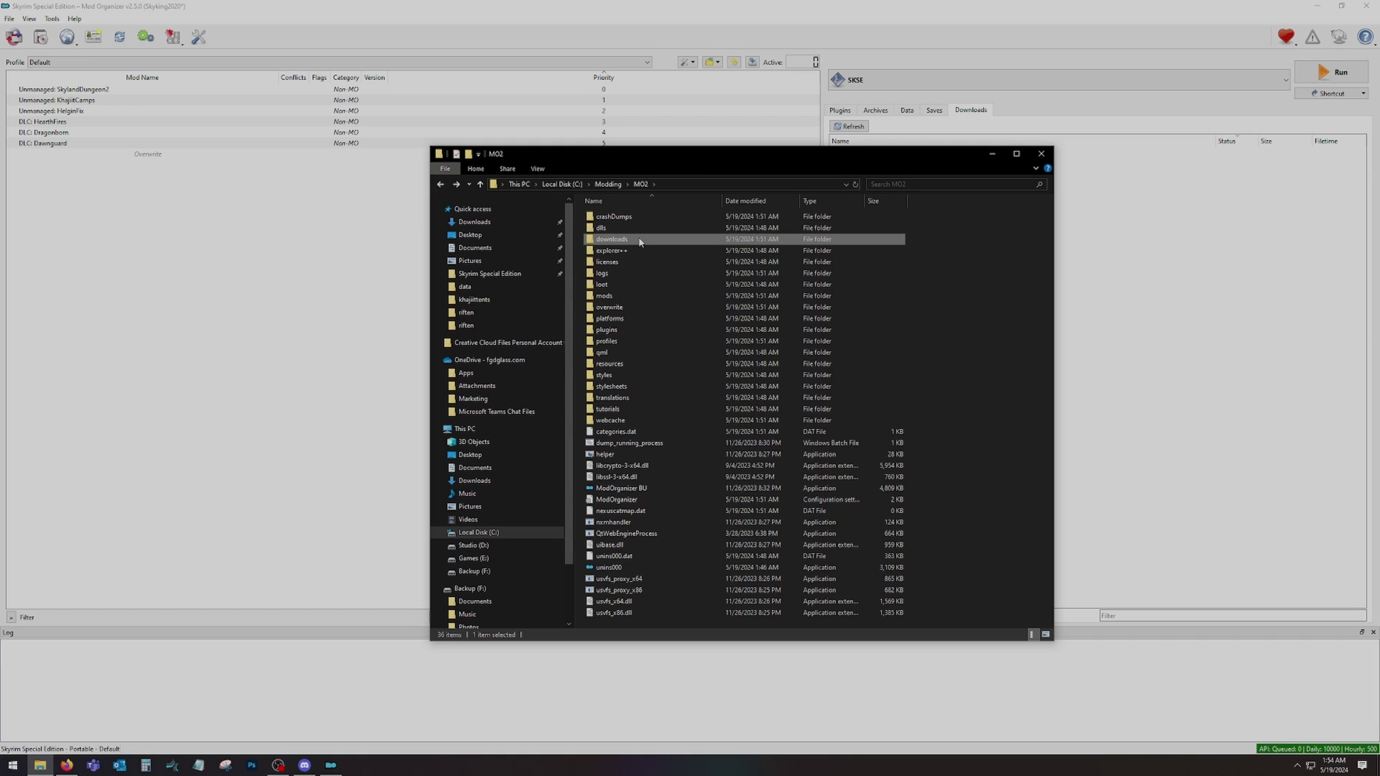
{"action": "mouse_move", "coordinate": [640, 242]}
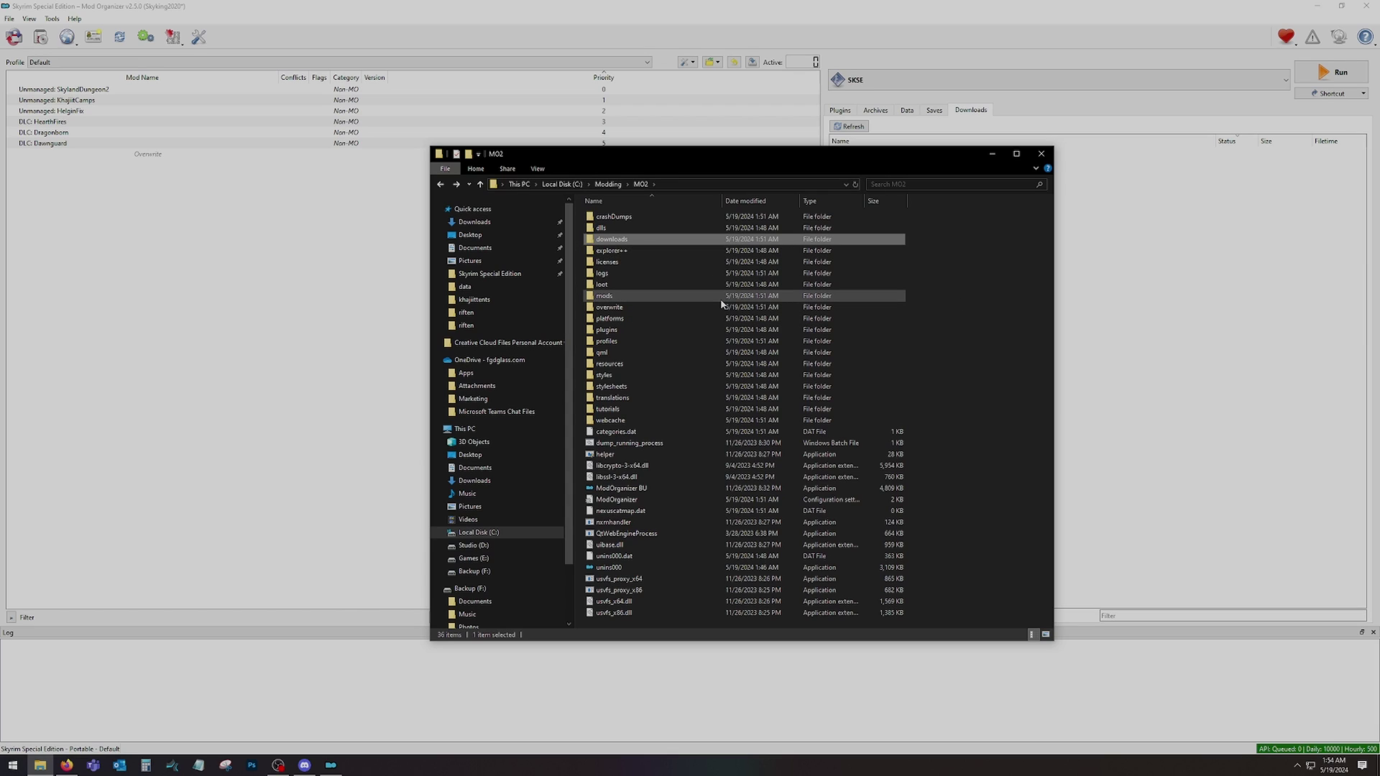
{"action": "mouse_move", "coordinate": [722, 303]}
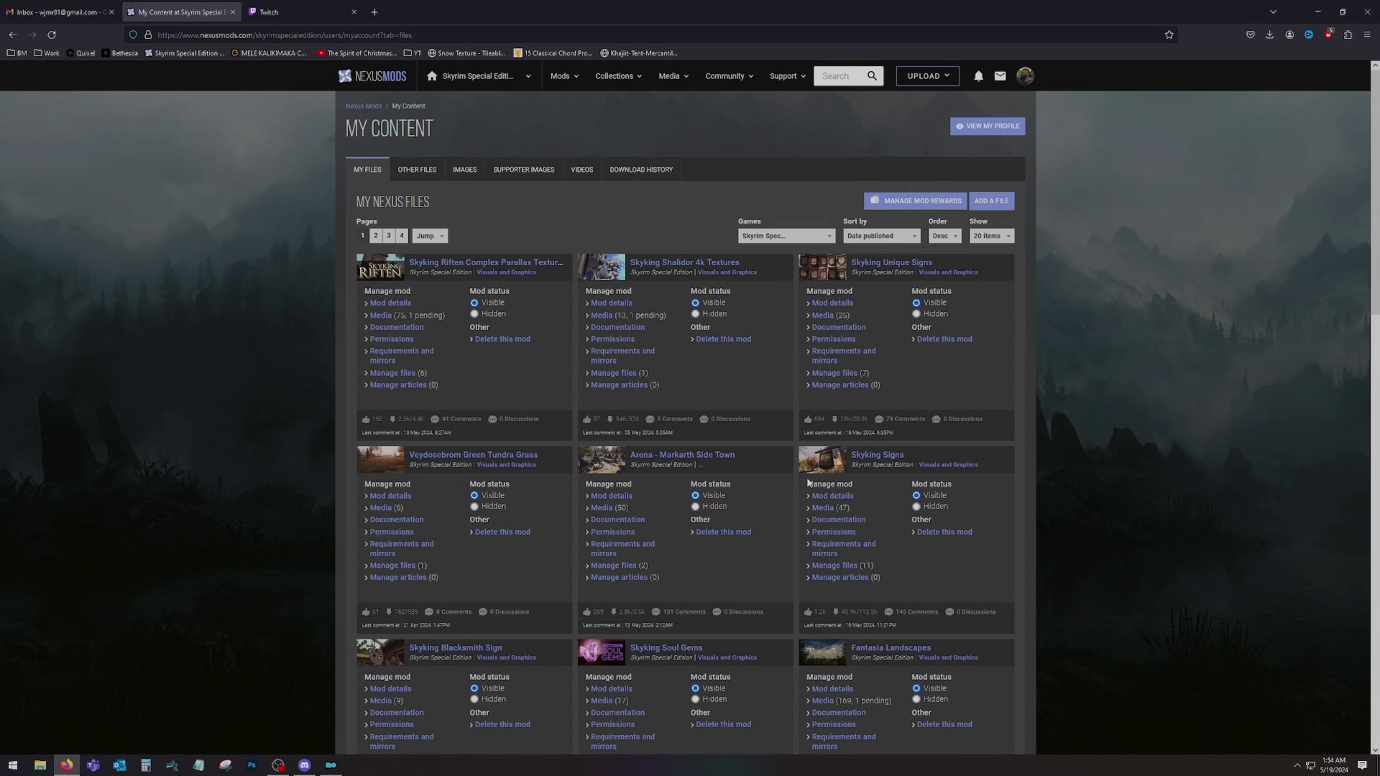
Step: Open the Skyking Signs mod page in a new tab and view its Files list
{"action": "middle_click", "coordinate": [863, 460]}
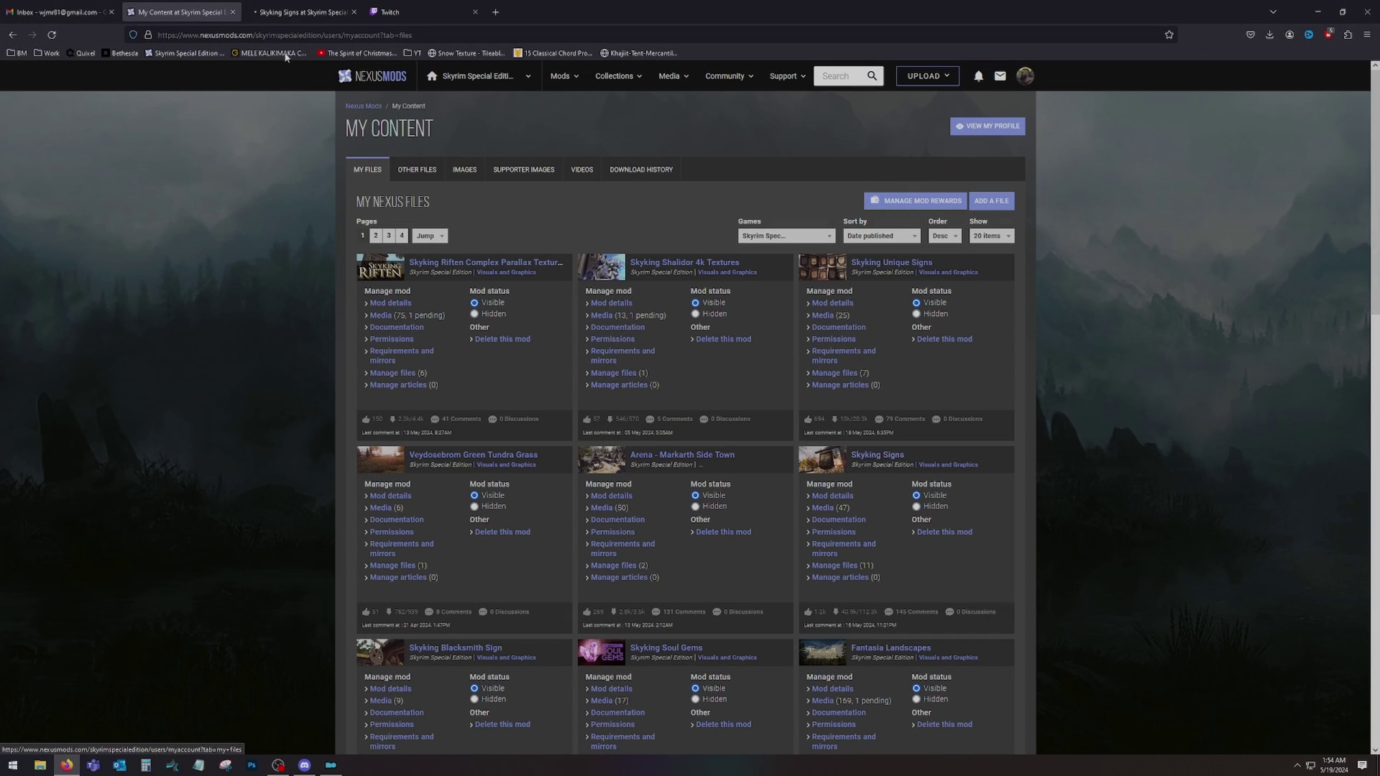
{"action": "left_click", "coordinate": [295, 12]}
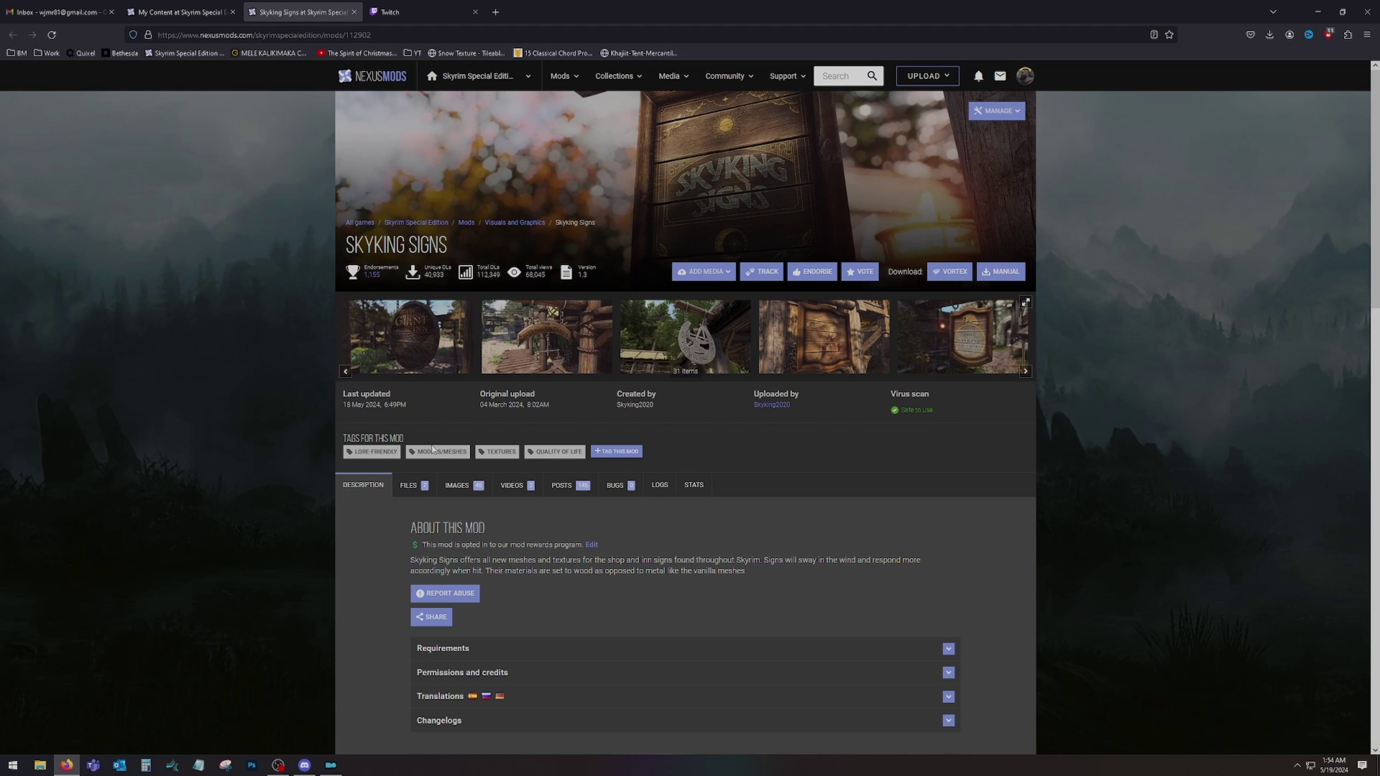
{"action": "left_click", "coordinate": [411, 486]}
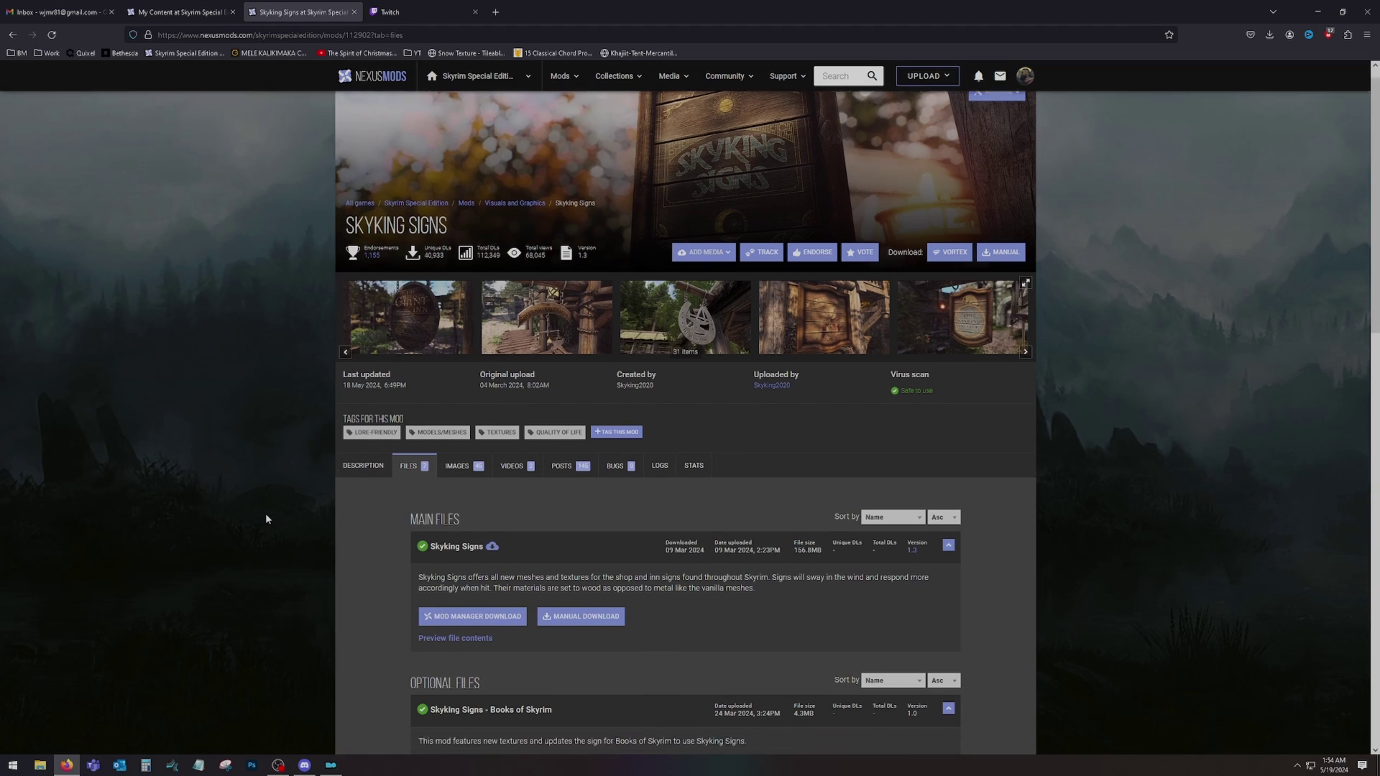
{"action": "scroll", "coordinate": [265, 518], "scroll_direction": "down", "scroll_amount": 5}
{"action": "scroll", "coordinate": [369, 536], "scroll_direction": "up", "scroll_amount": 4}
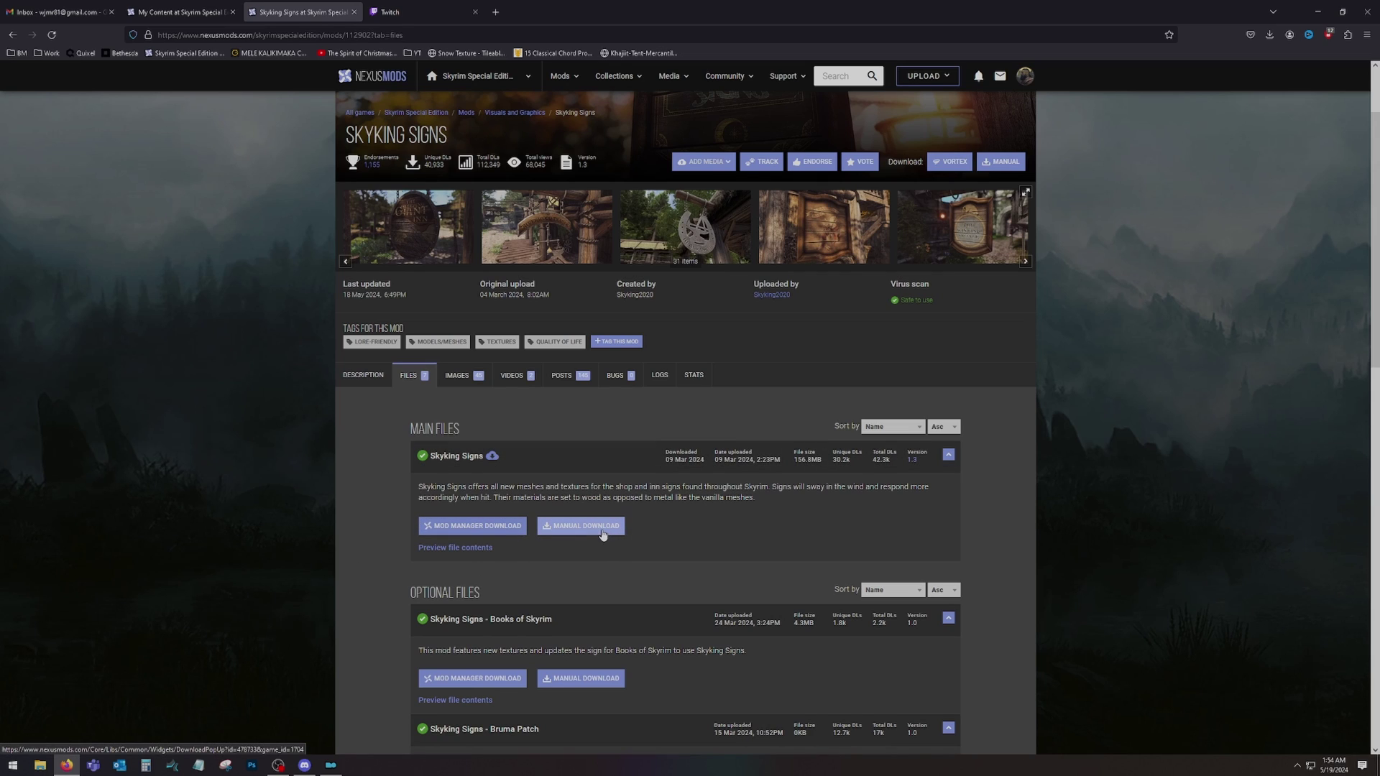
Step: Send the Skyking Signs main file to Mod Organizer 2, always allowing mod-manager links
{"action": "left_click", "coordinate": [489, 527]}
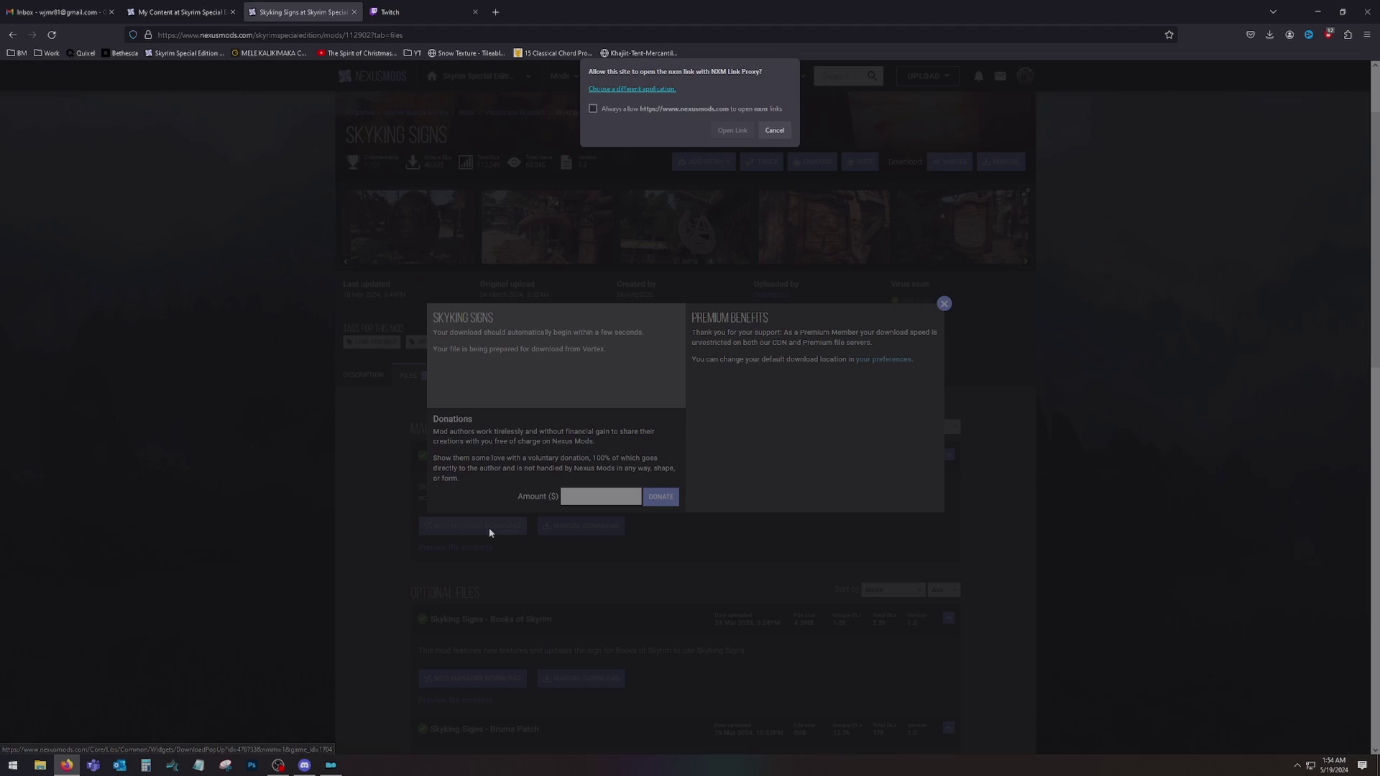
{"action": "left_click", "coordinate": [593, 110]}
{"action": "left_click", "coordinate": [733, 130]}
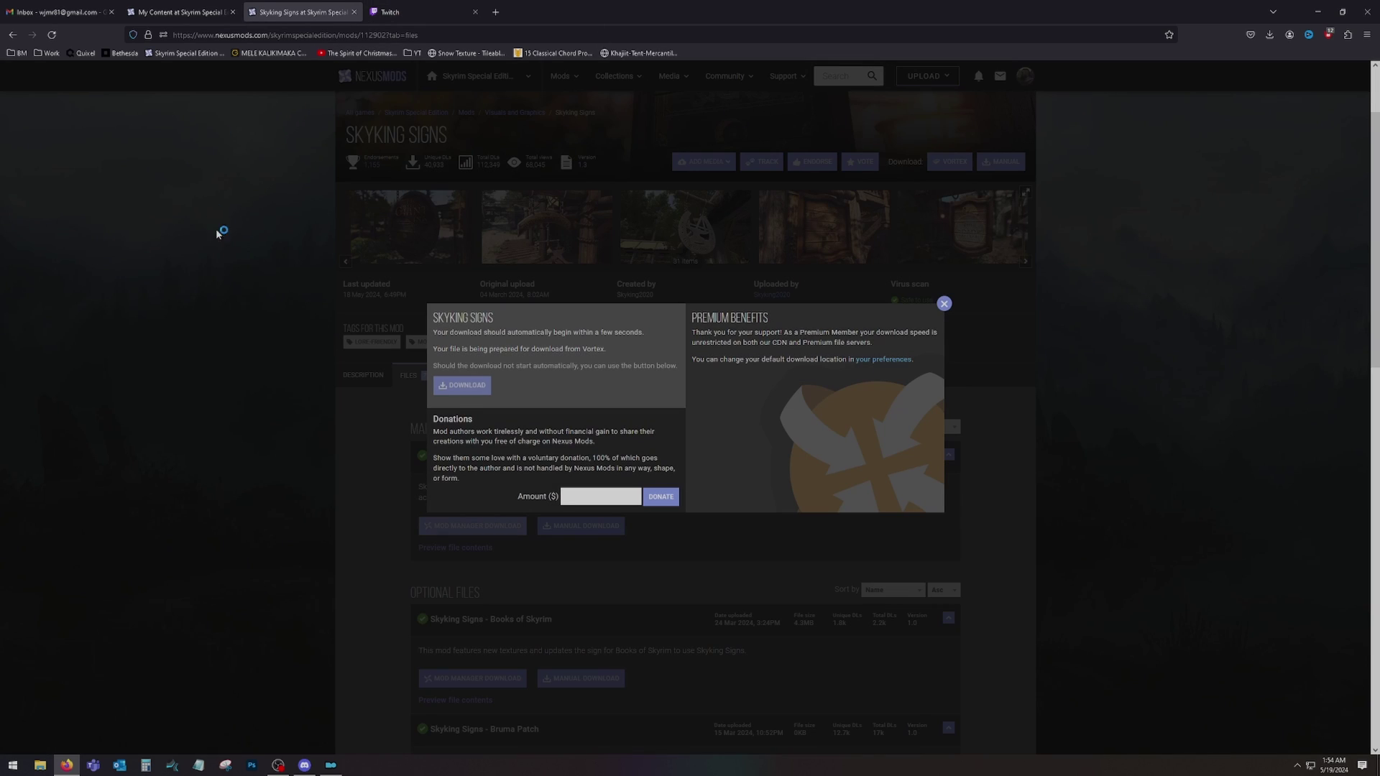
{"action": "left_click", "coordinate": [332, 765]}
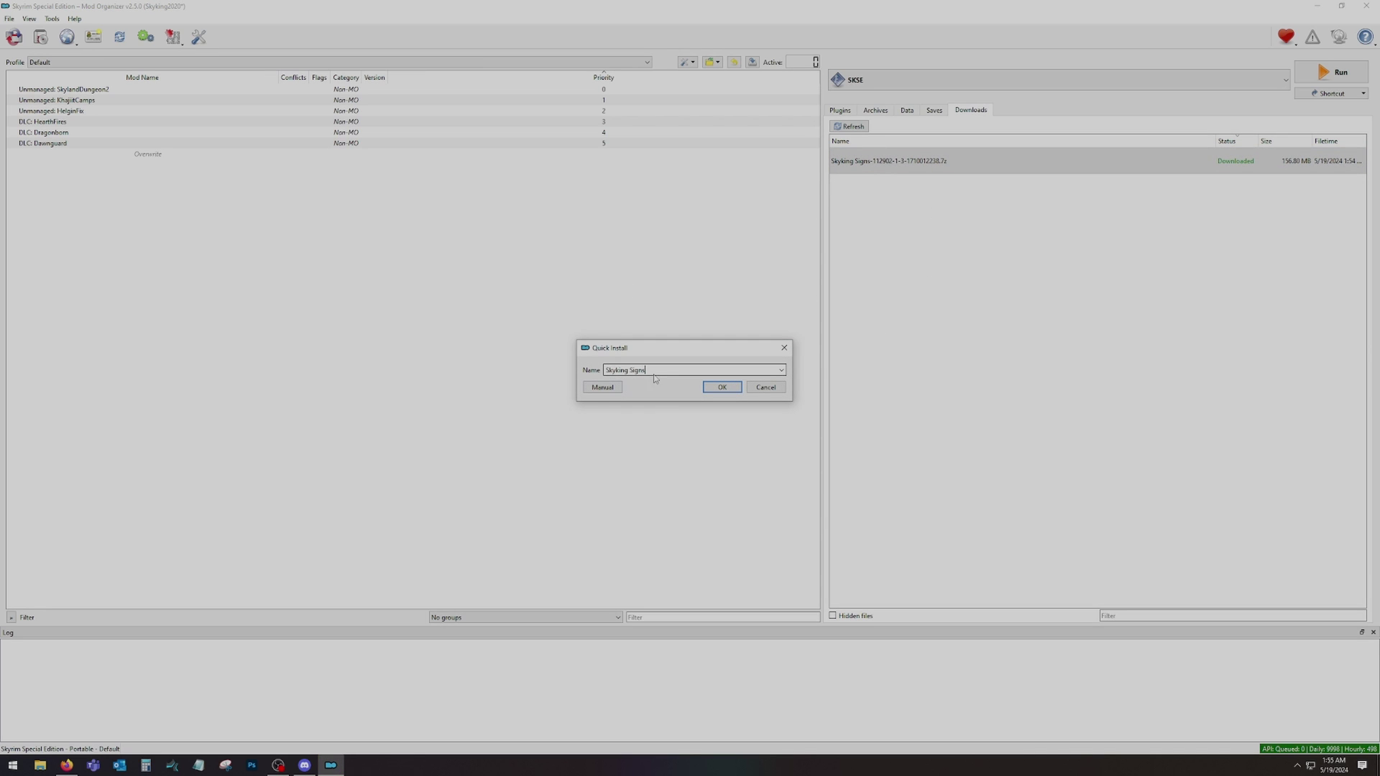
Step: Install the downloaded archive as Skyking Signs and enable the mod
{"action": "left_click", "coordinate": [723, 387]}
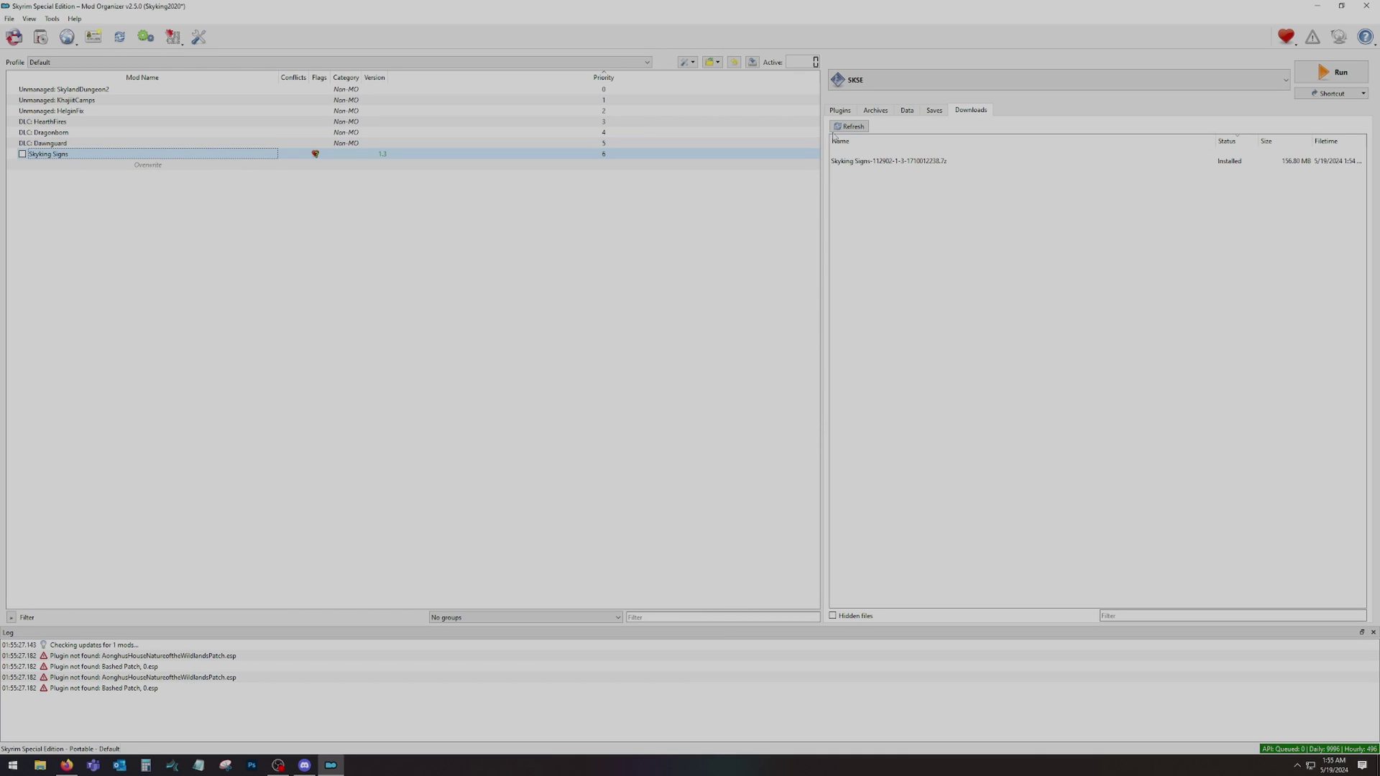
{"action": "left_click", "coordinate": [838, 111]}
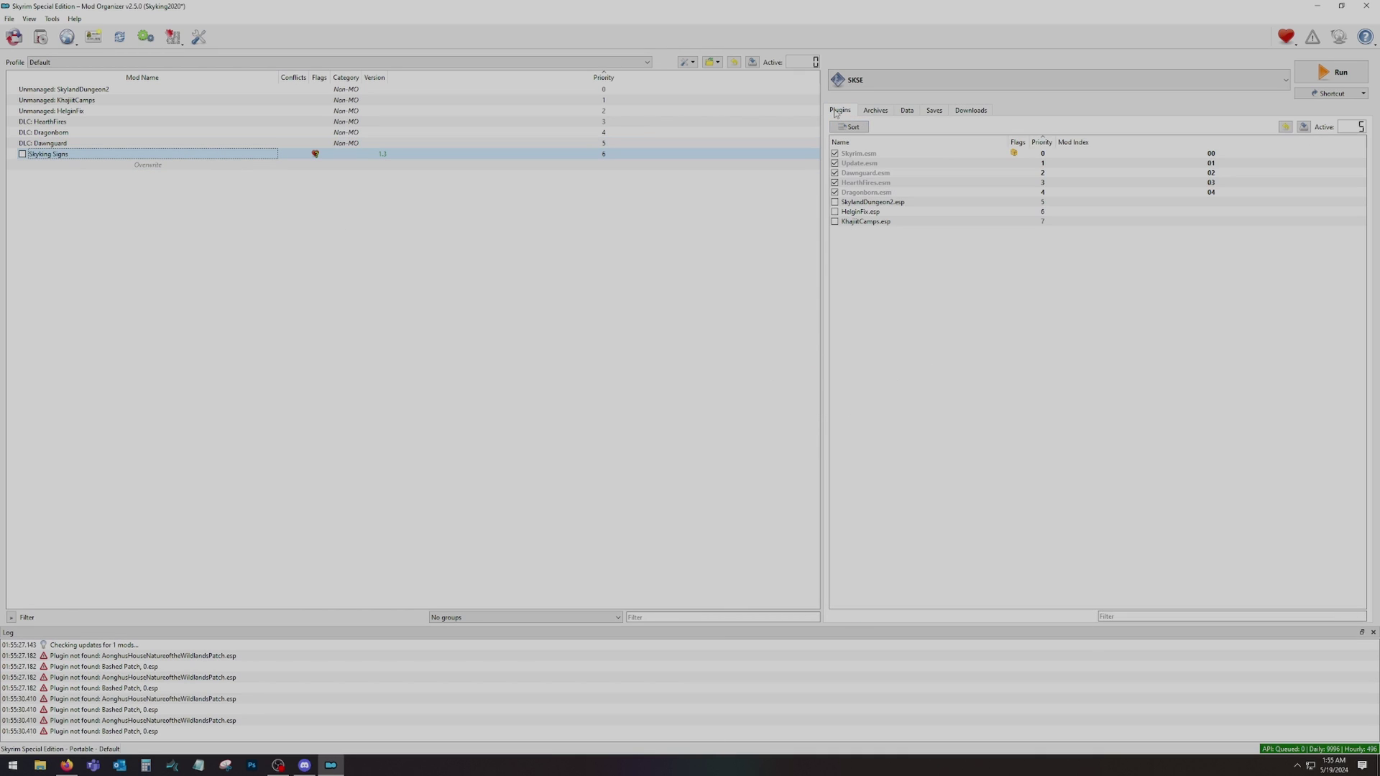
{"action": "left_click", "coordinate": [22, 155]}
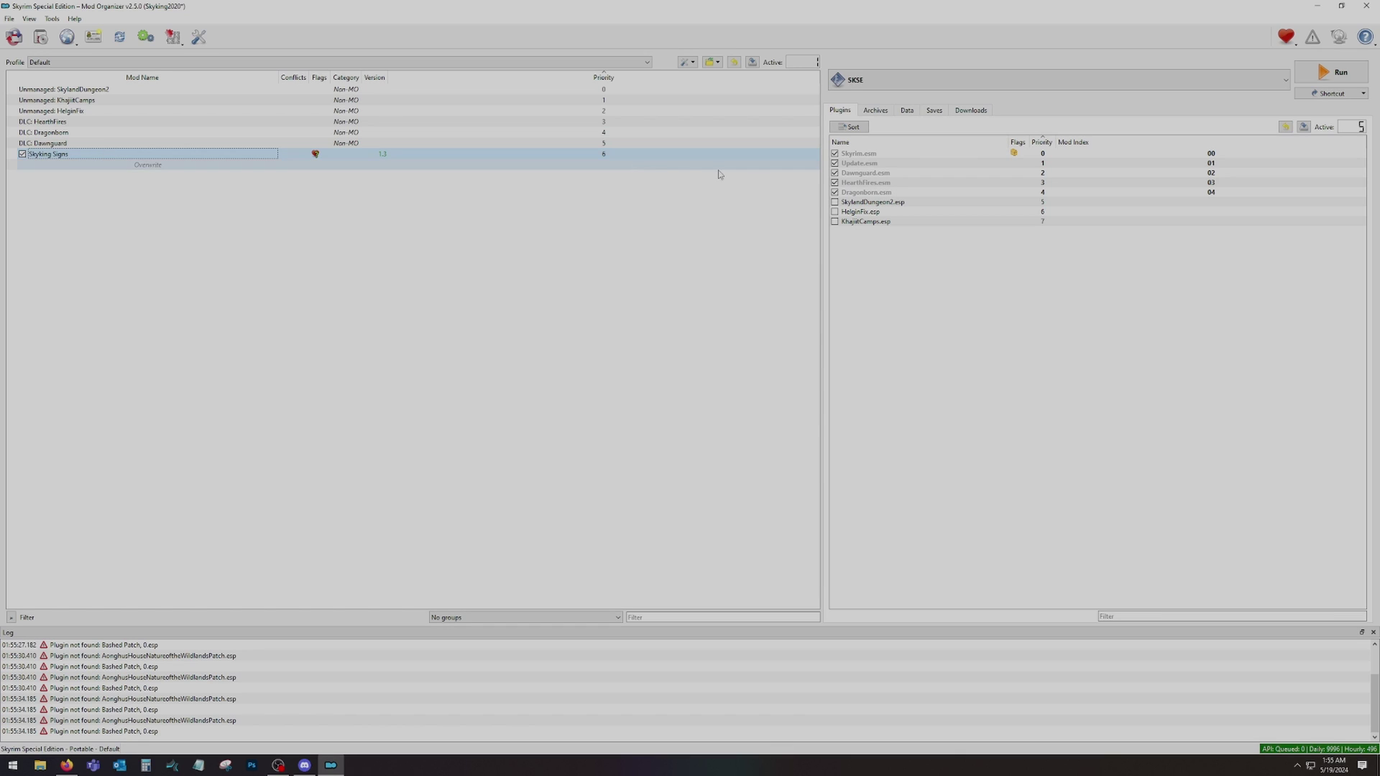
Step: Check the Data tab for Skyking Signs textures under architecture/markarth and clutter
{"action": "left_click", "coordinate": [905, 111]}
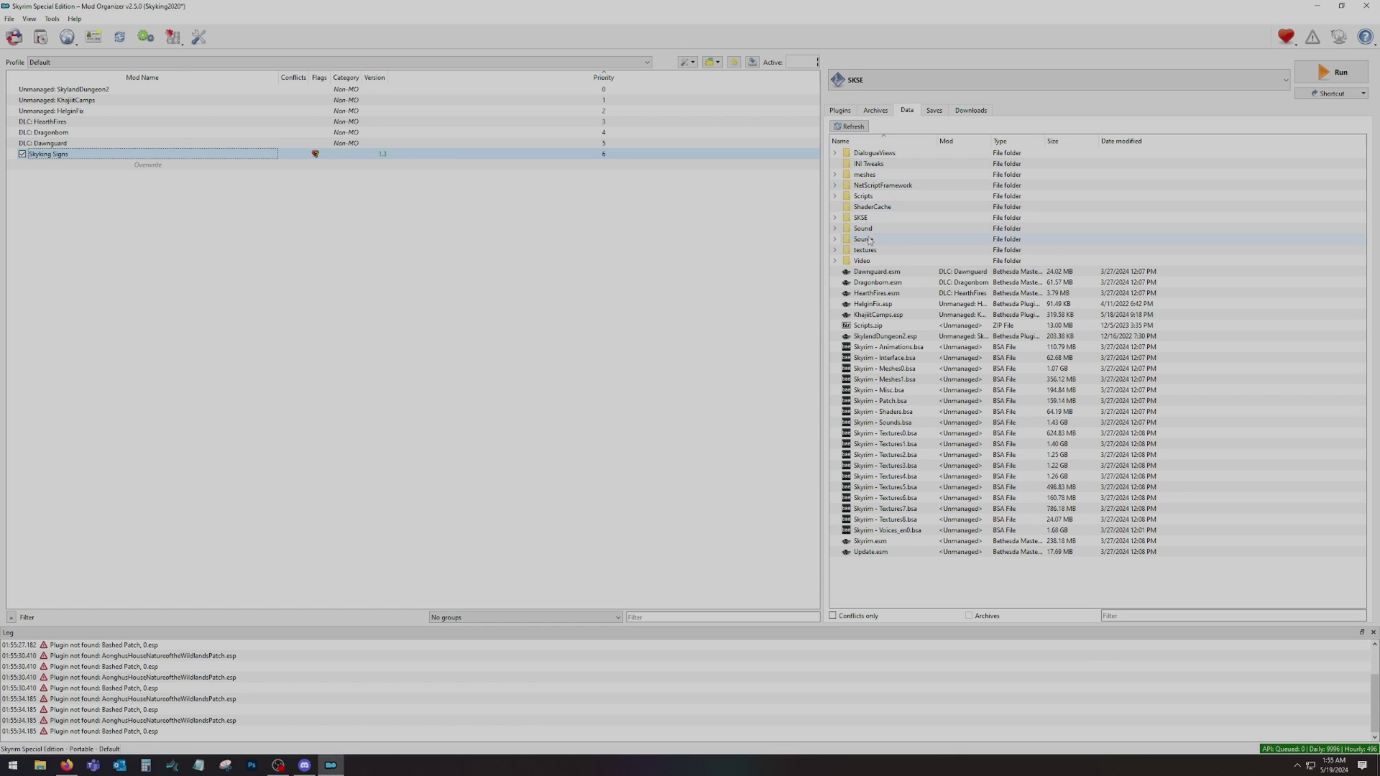
{"action": "left_click", "coordinate": [846, 260]}
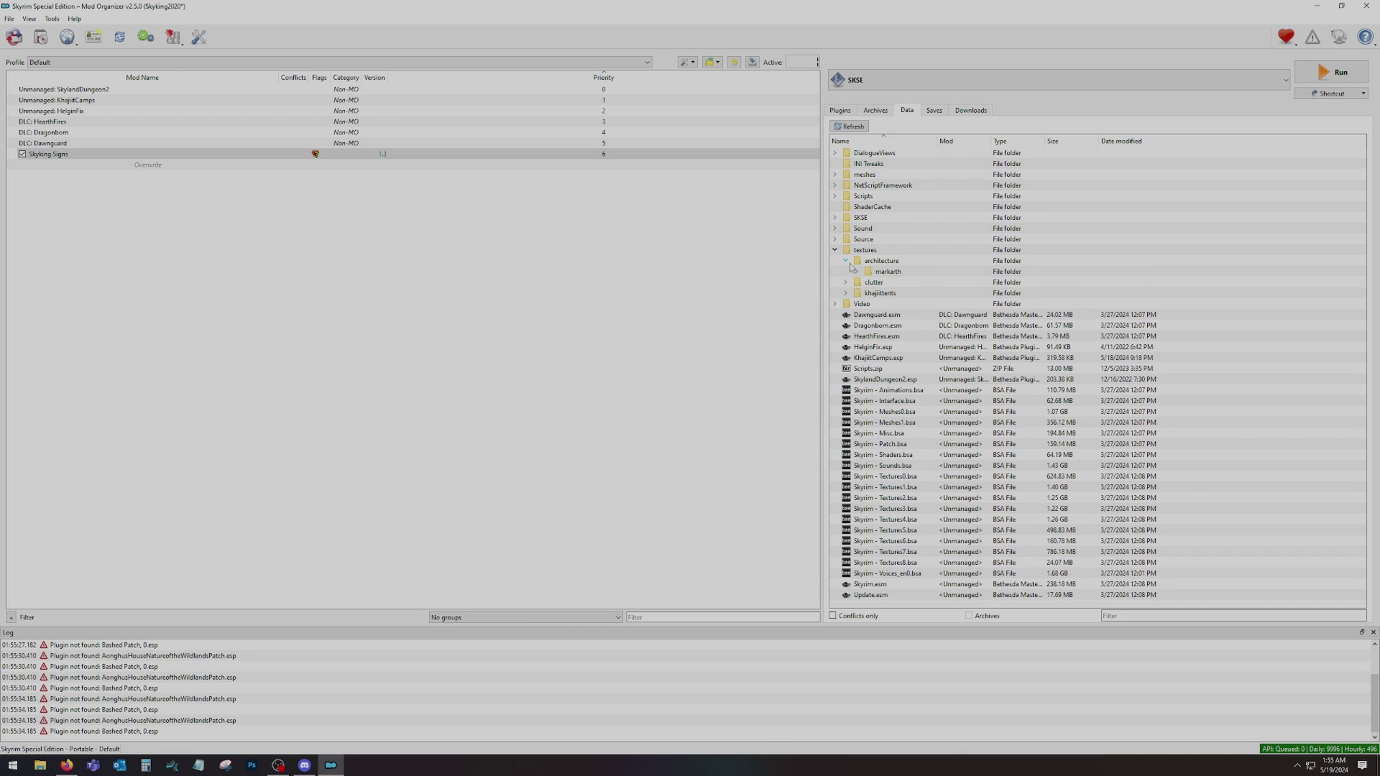
{"action": "left_click", "coordinate": [857, 272]}
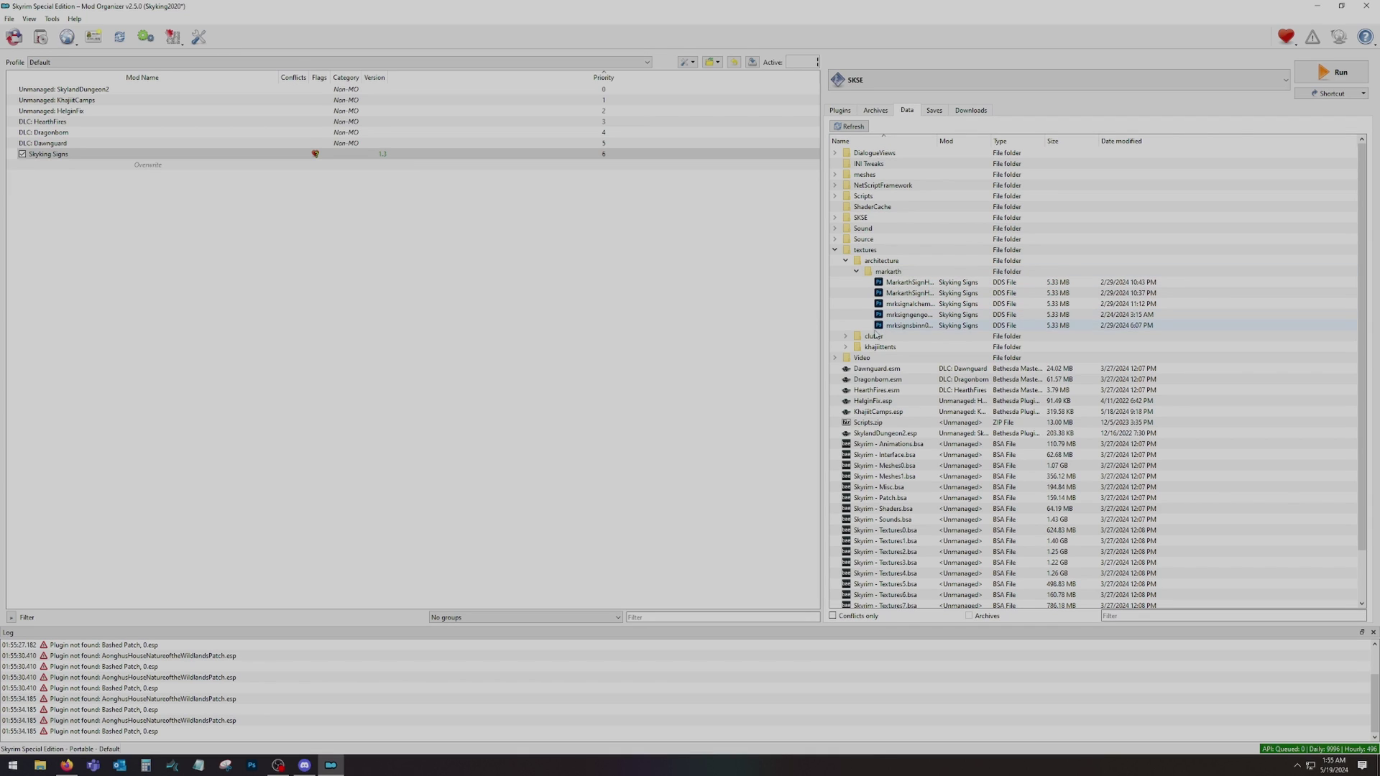
{"action": "left_click", "coordinate": [846, 335]}
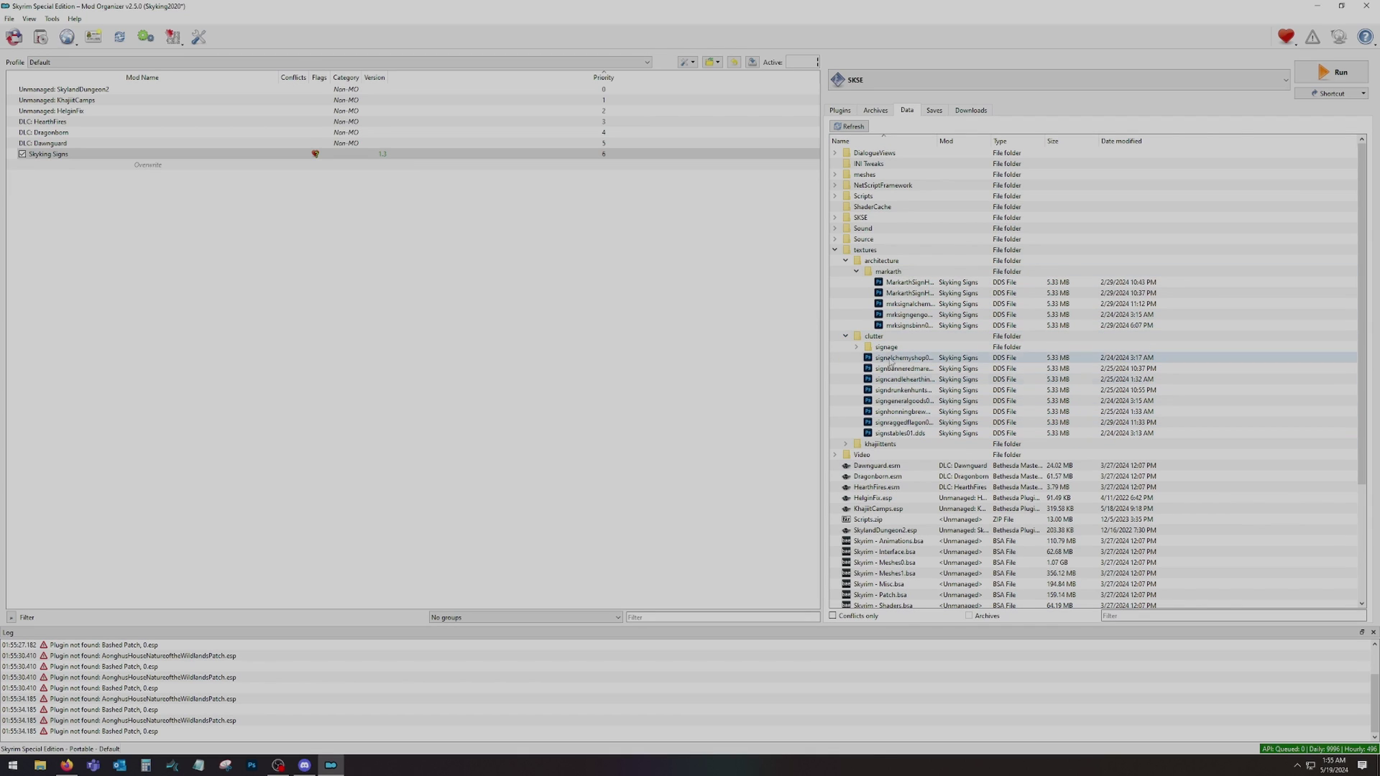
{"action": "left_click", "coordinate": [846, 336]}
{"action": "left_click", "coordinate": [856, 272]}
{"action": "left_click", "coordinate": [834, 249]}
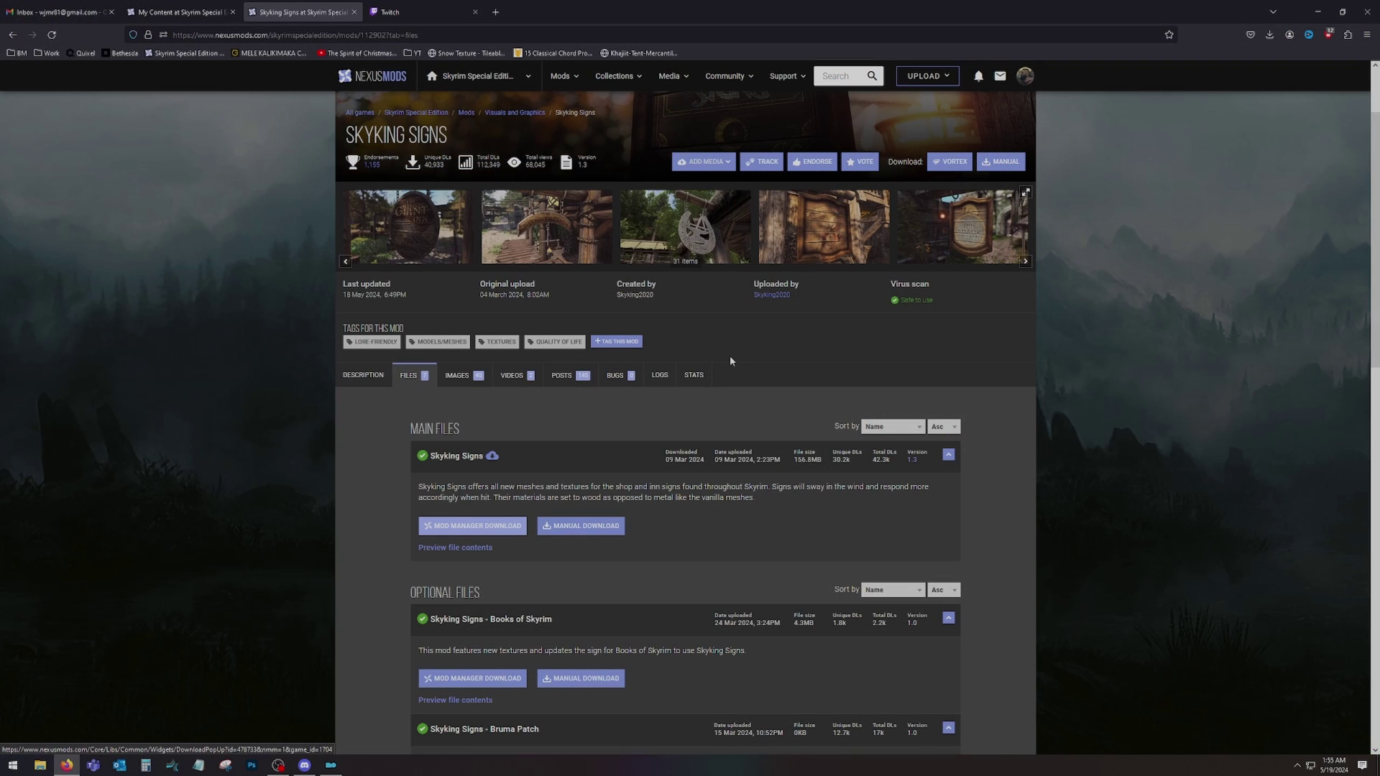
Step: Manually download the Skyking Signs 7z archive and move Mod Organizer aside to show the desktop
{"action": "left_click", "coordinate": [582, 530]}
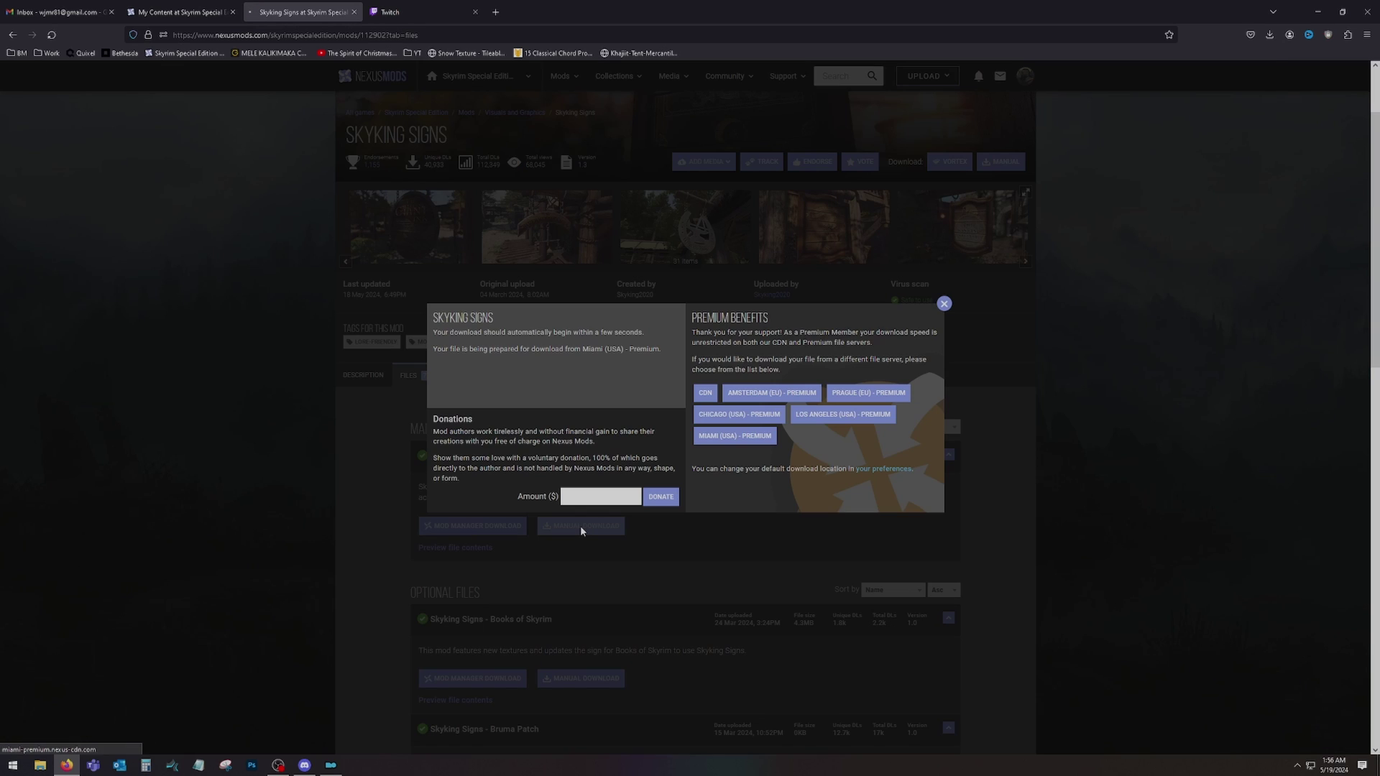
{"action": "left_click", "coordinate": [944, 304]}
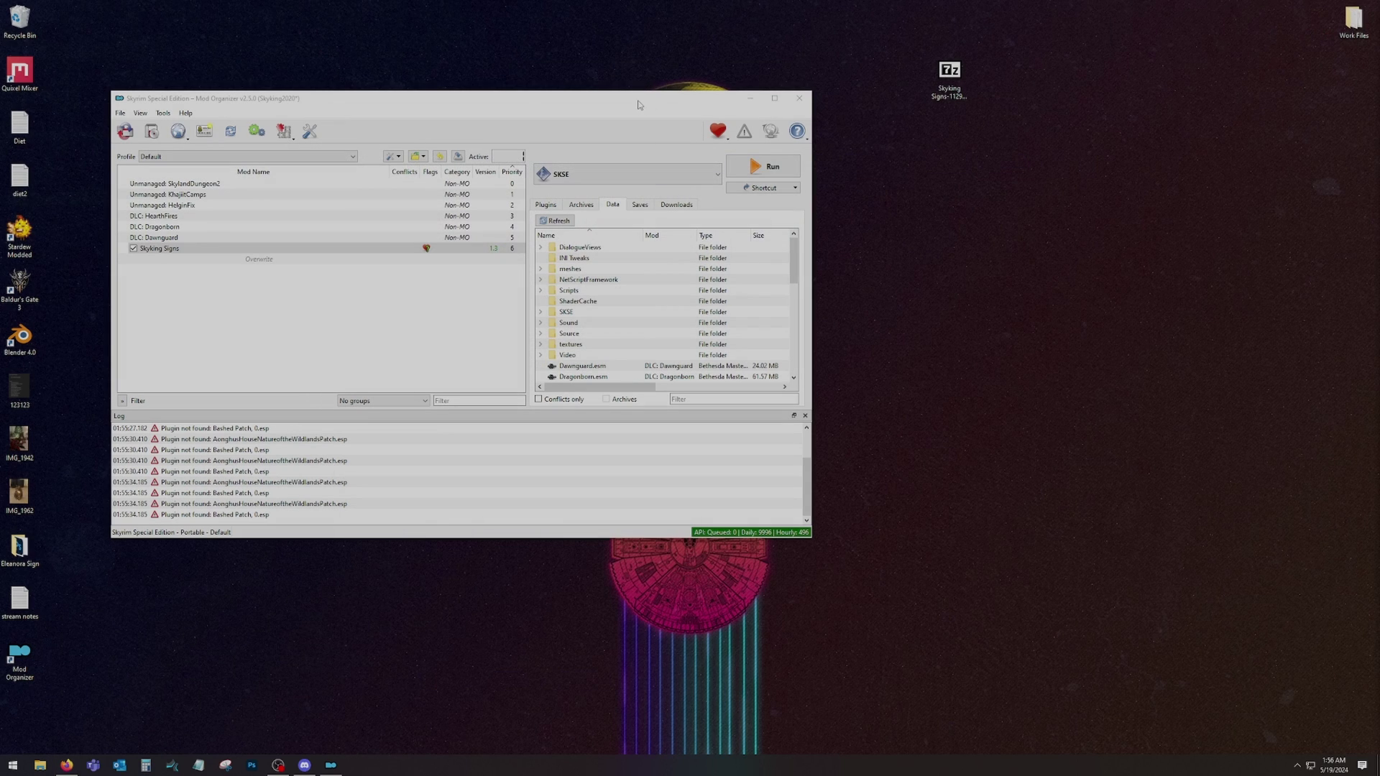
{"action": "left_click_drag", "start_coordinate": [641, 92], "coordinate": [729, 86]}
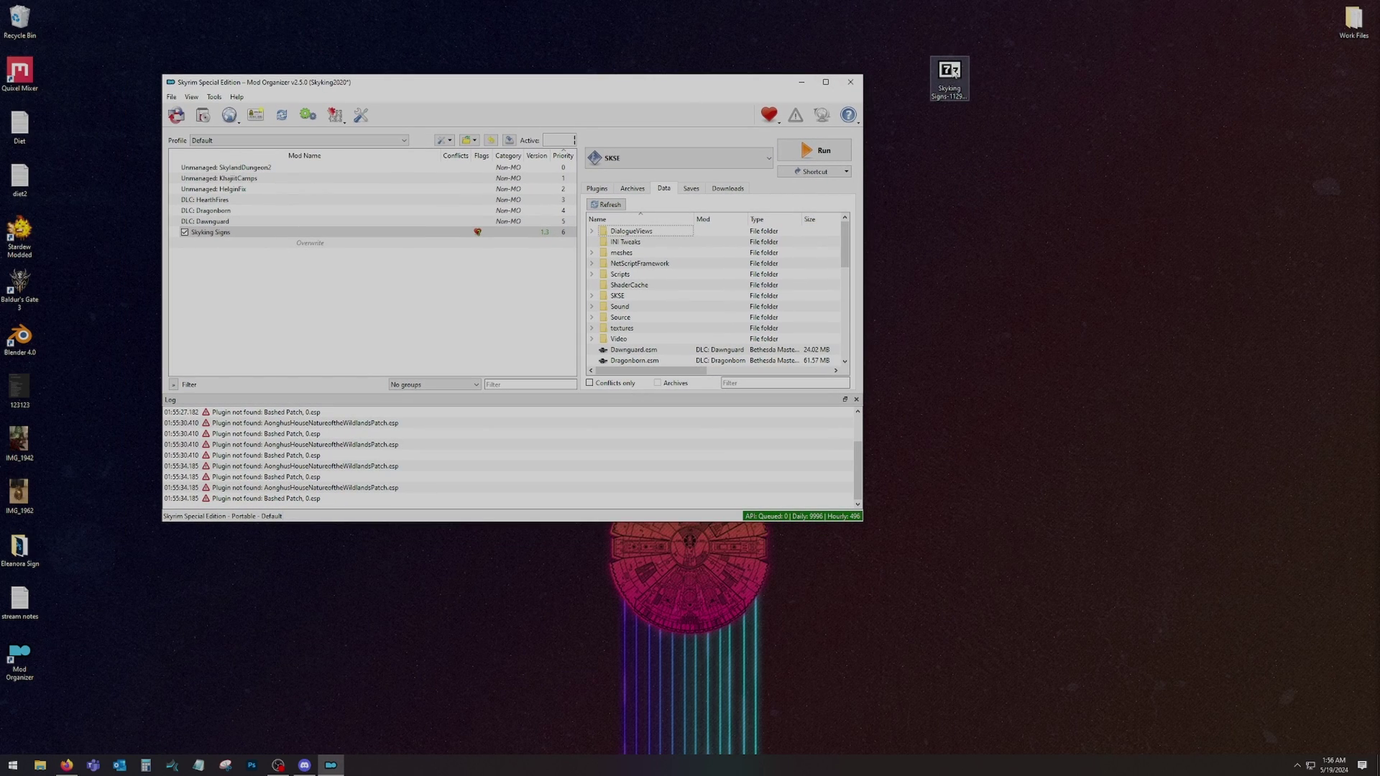
Step: Remove the Skyking Signs mod from the mod list and confirm the removal
{"action": "right_click", "coordinate": [360, 232]}
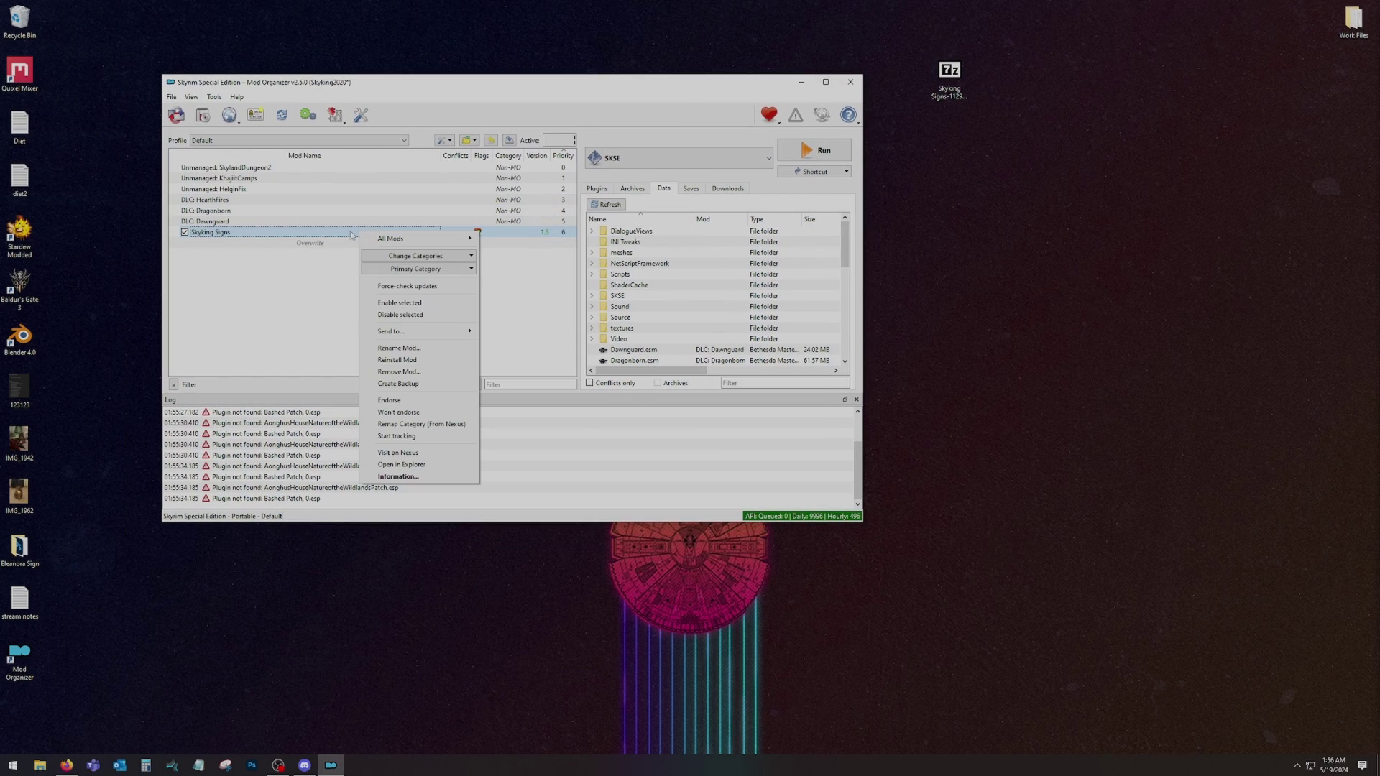
{"action": "left_click", "coordinate": [427, 371]}
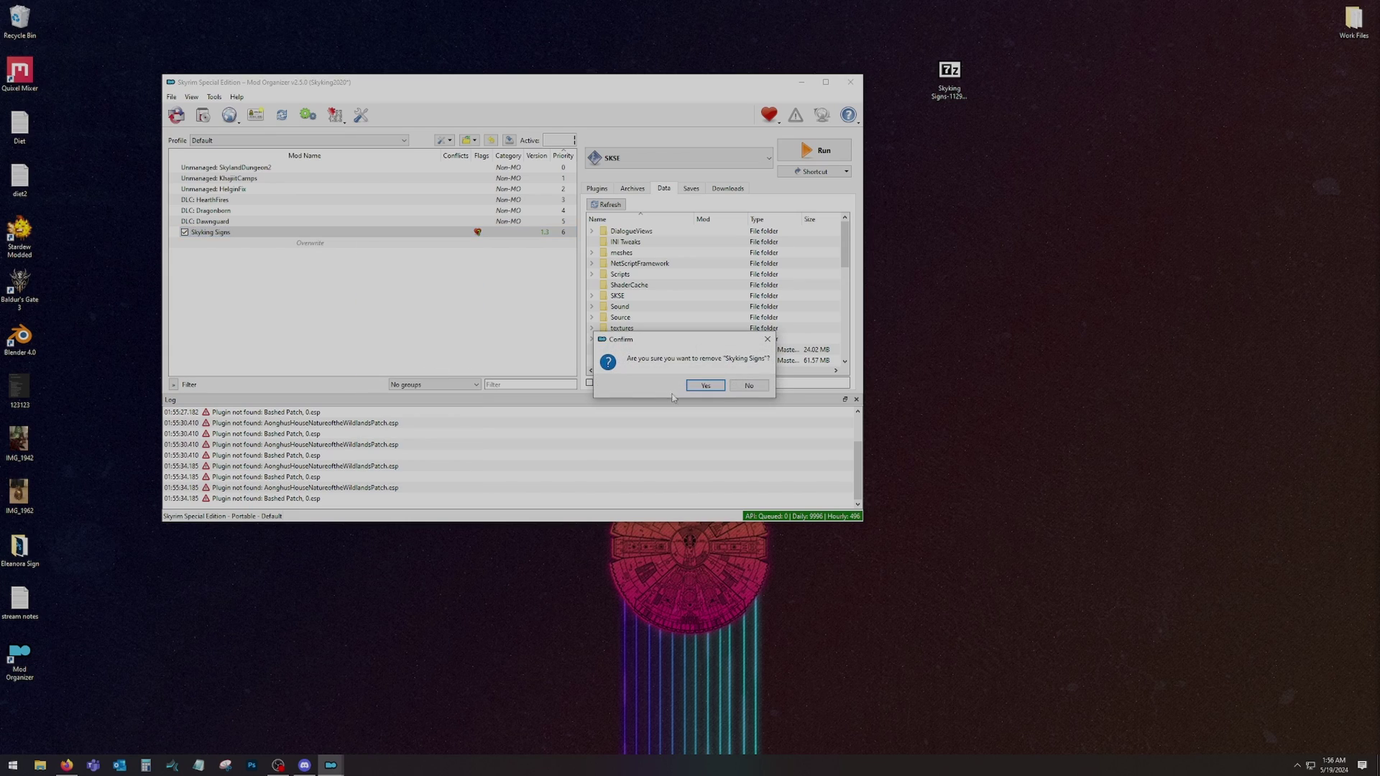
{"action": "left_click", "coordinate": [706, 390]}
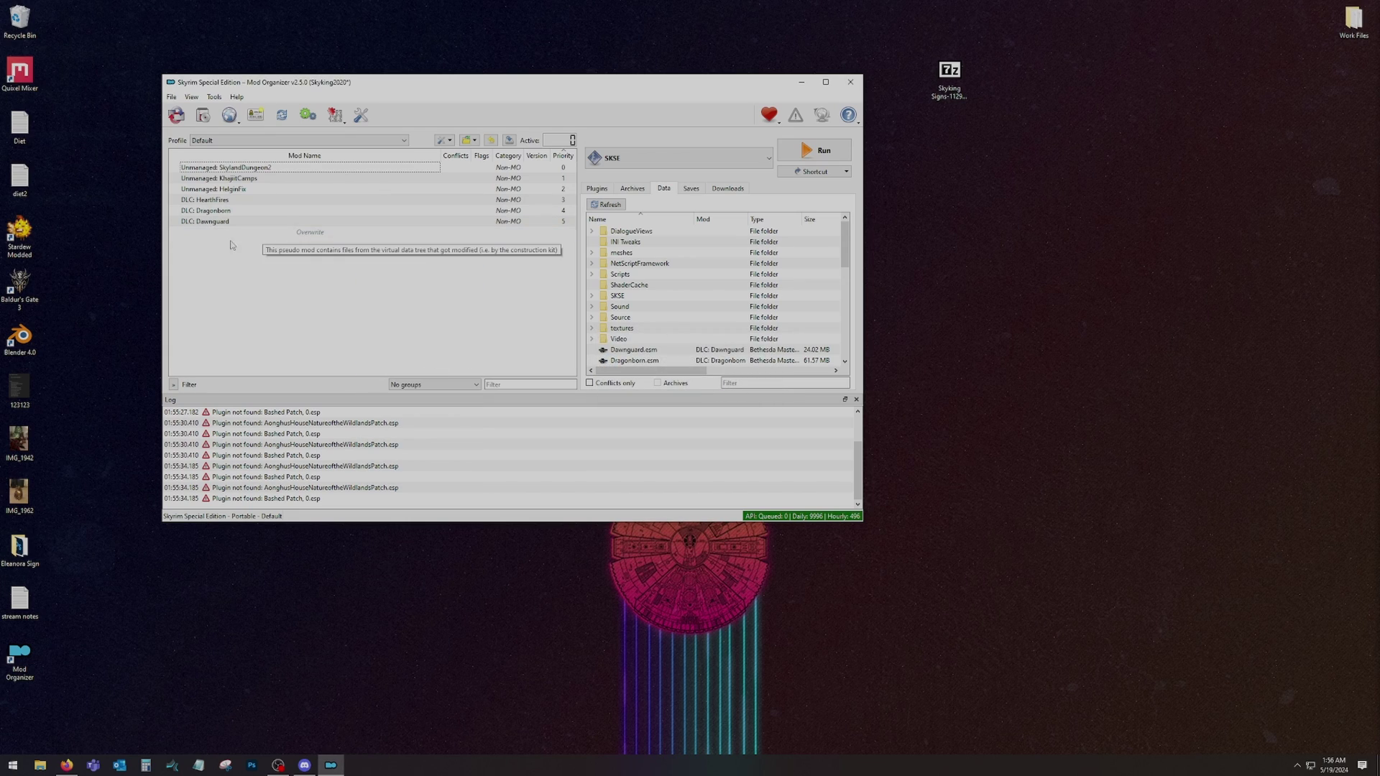
Step: Install the Skyking Signs archive from the Desktop via File > Install Mod and enable it
{"action": "left_click", "coordinate": [172, 97]}
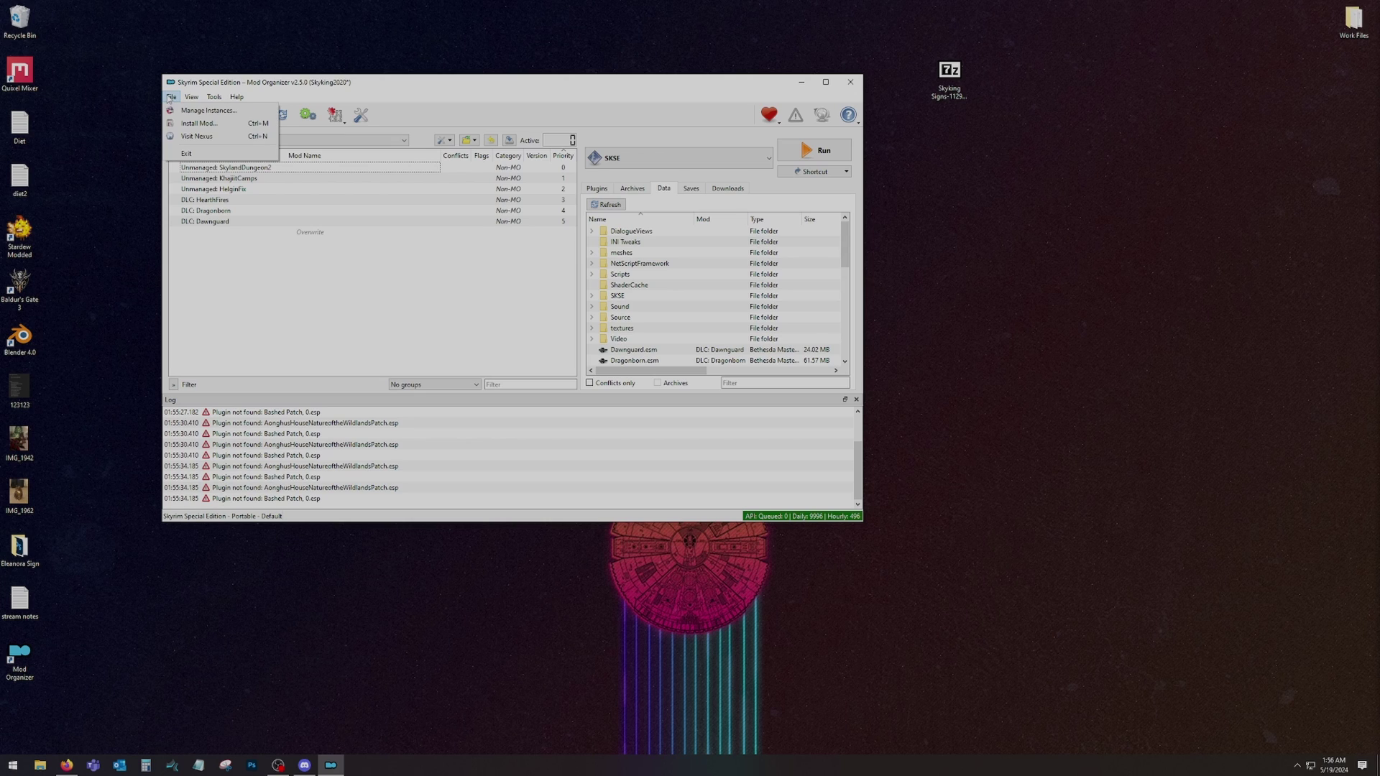
{"action": "left_click", "coordinate": [174, 124]}
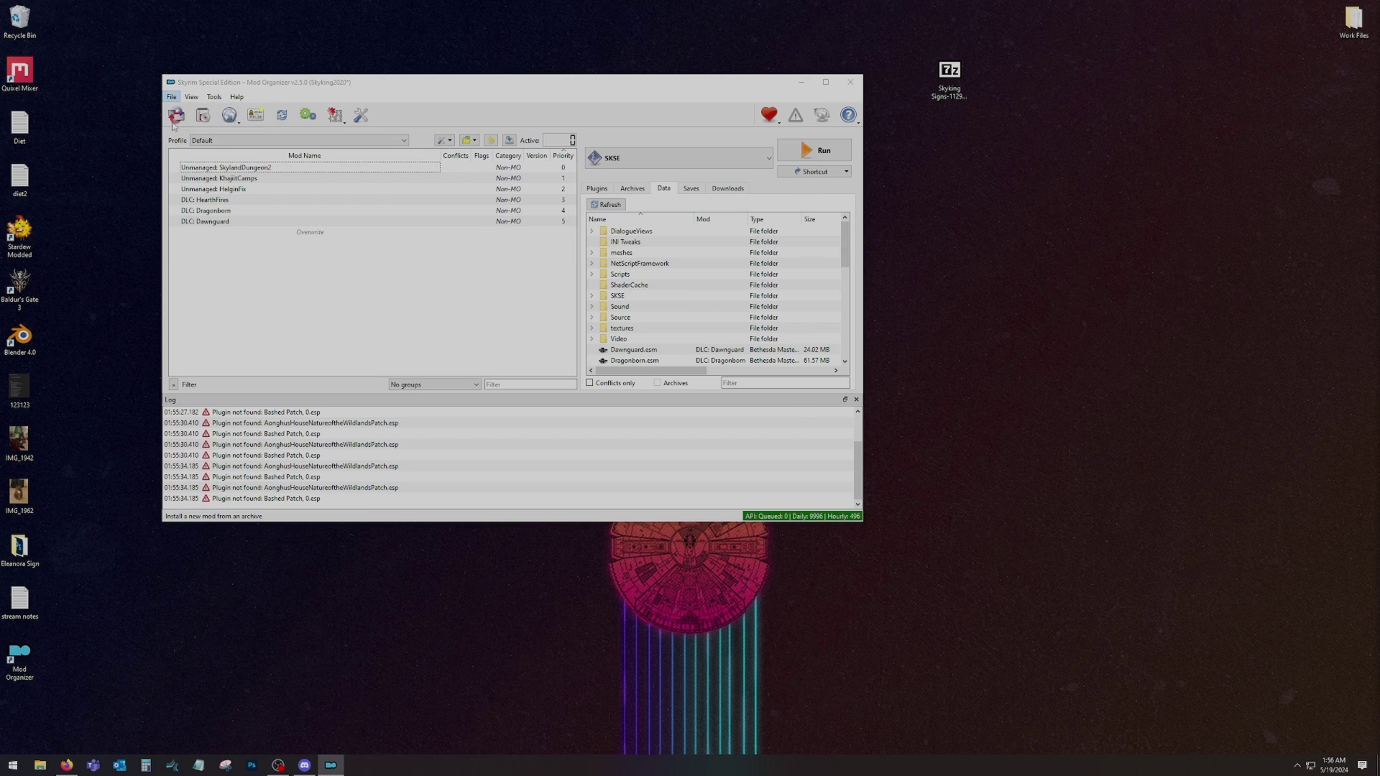
{"action": "left_click", "coordinate": [206, 184]}
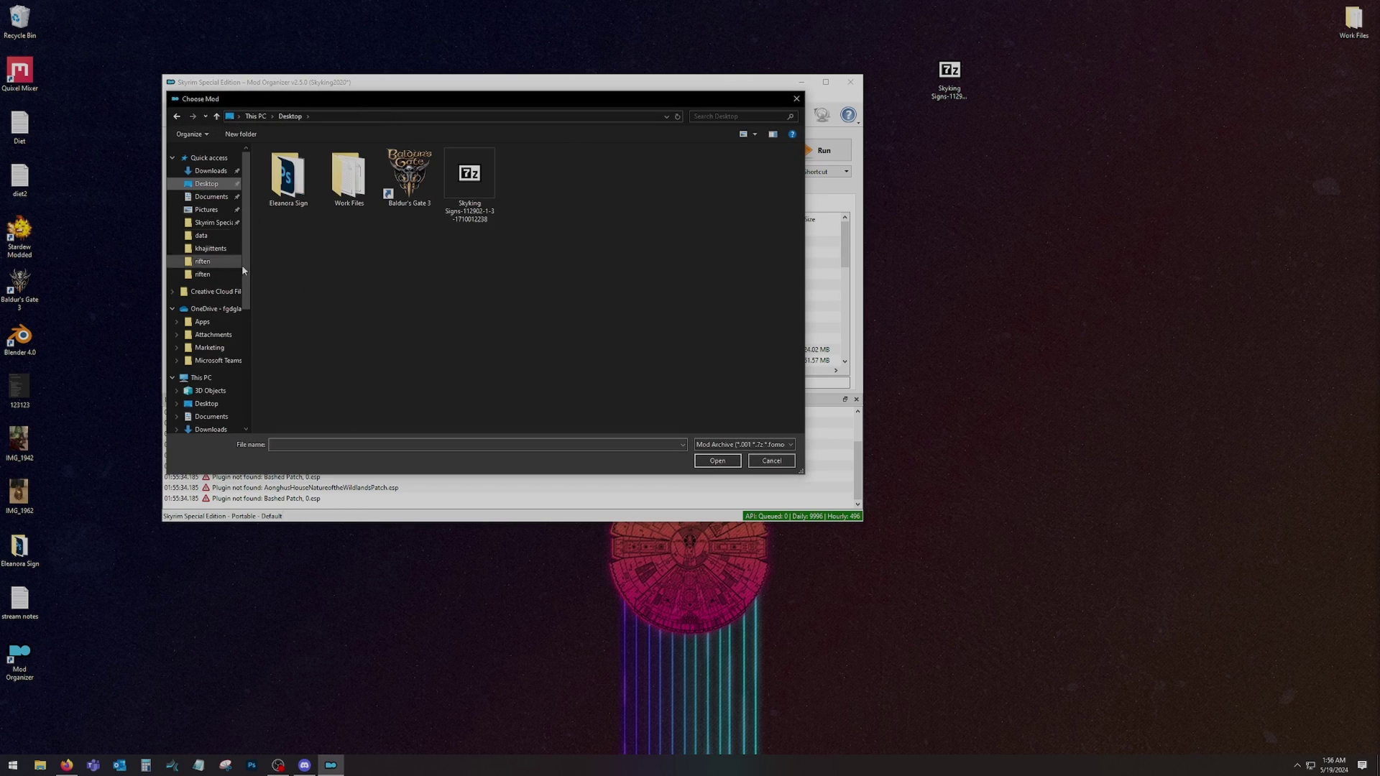
{"action": "double_click", "coordinate": [464, 191]}
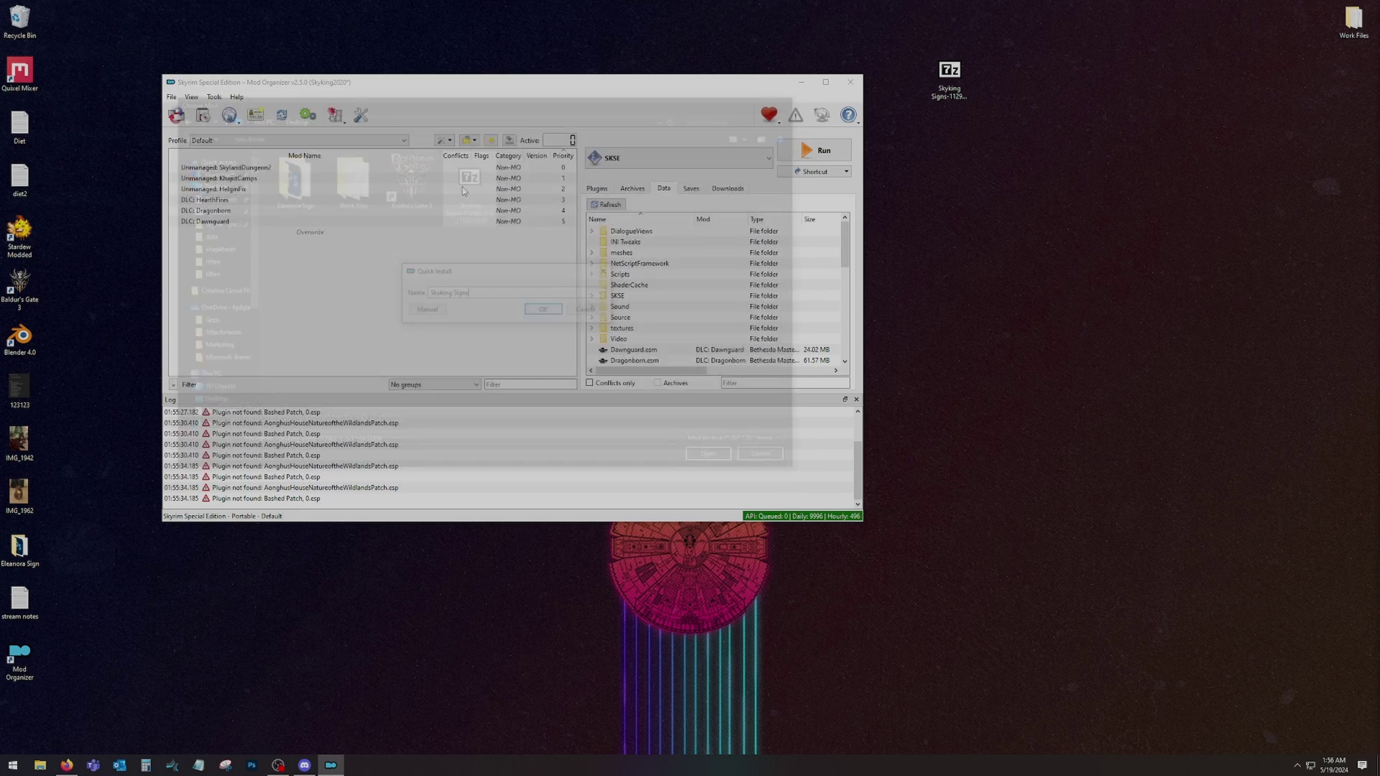
{"action": "left_click", "coordinate": [544, 311]}
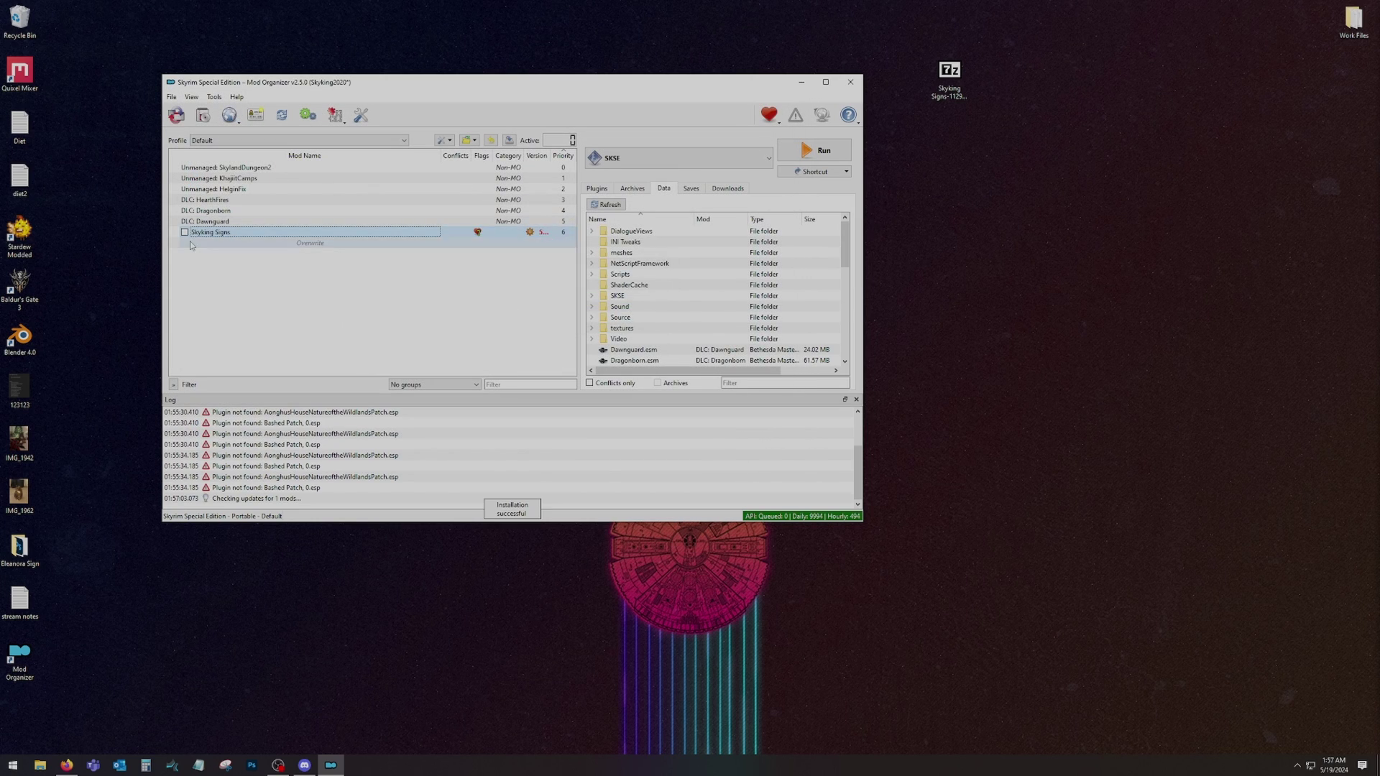
{"action": "left_click", "coordinate": [185, 232]}
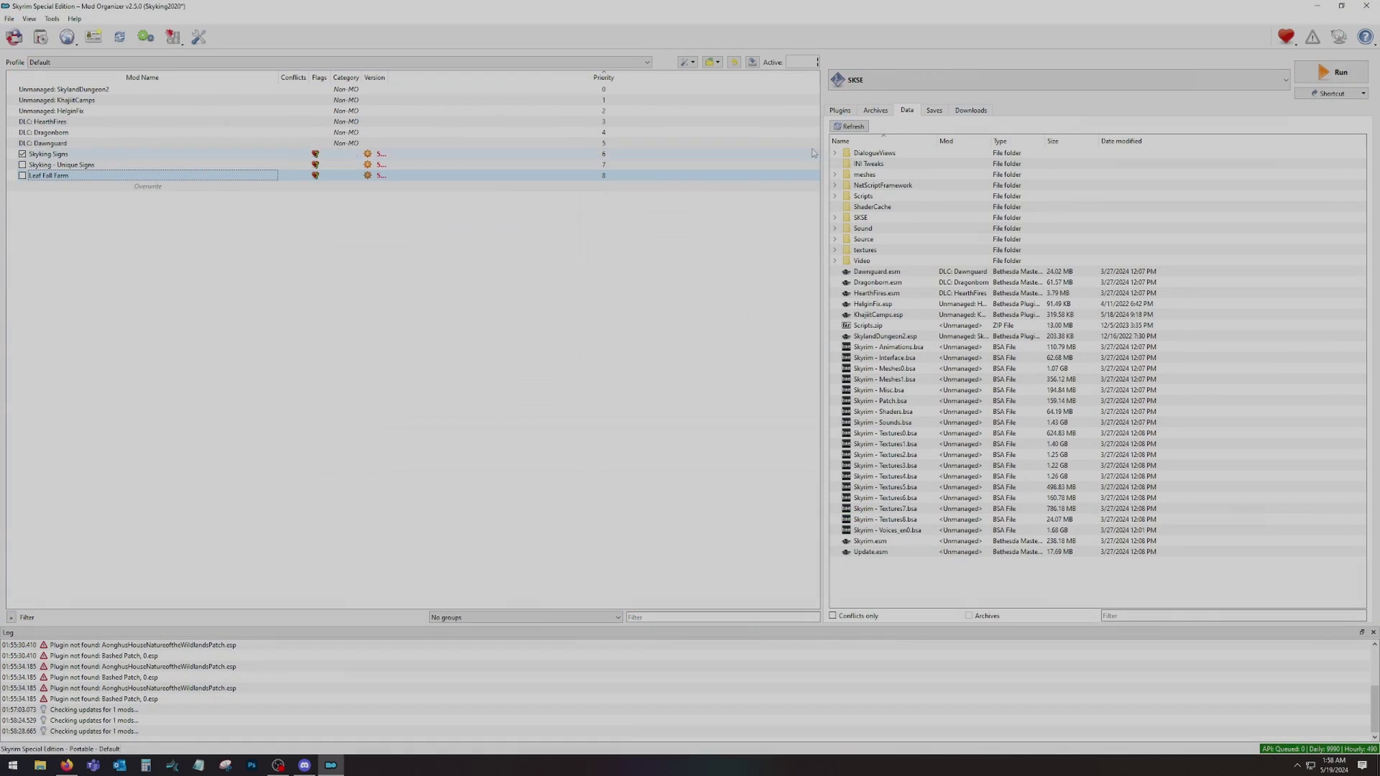
{"action": "left_click", "coordinate": [841, 111]}
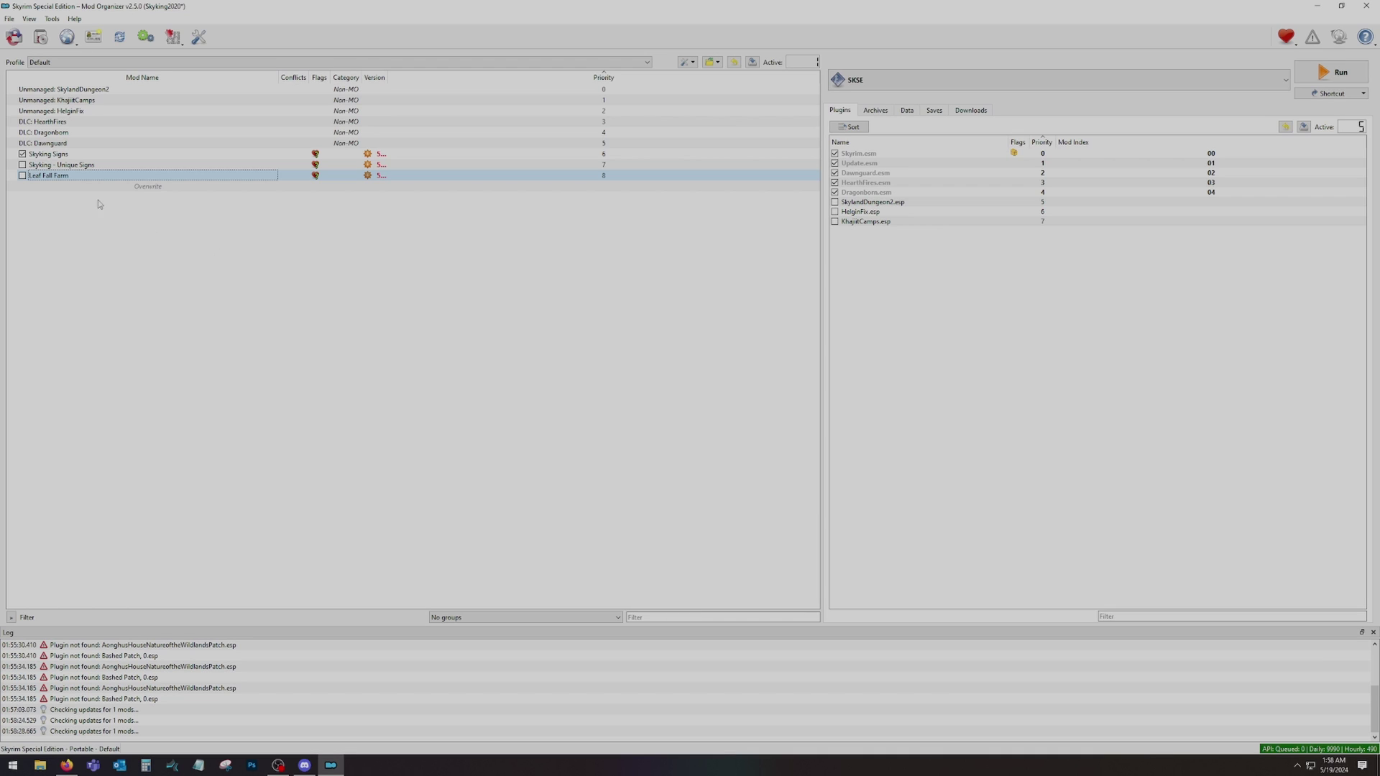
Step: Tick the Skyking - Unique Signs and Leaf Fall Farm mods in the mod list
{"action": "left_click", "coordinate": [36, 165], "text": "shift"}
{"action": "left_click", "coordinate": [22, 165]}
{"action": "left_click", "coordinate": [22, 176]}
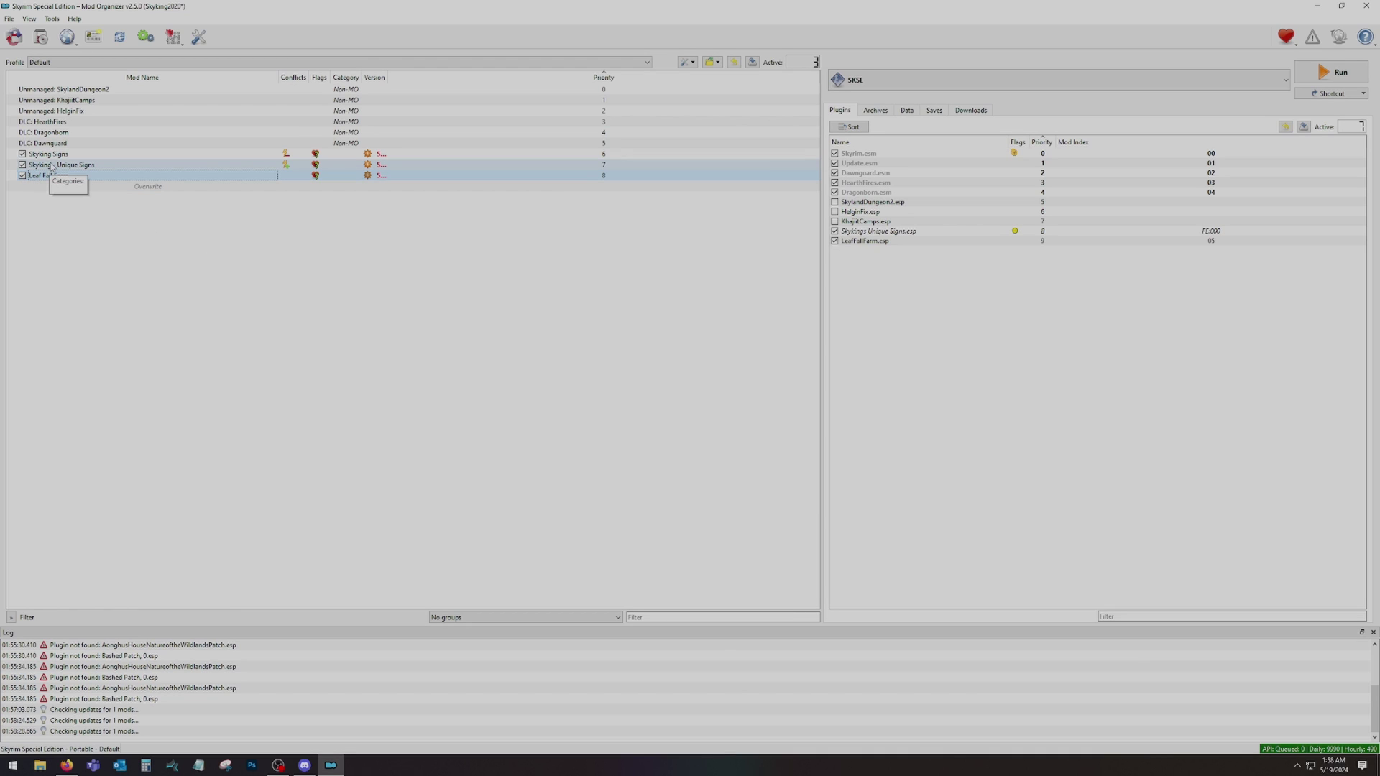
{"action": "mouse_move", "coordinate": [869, 246]}
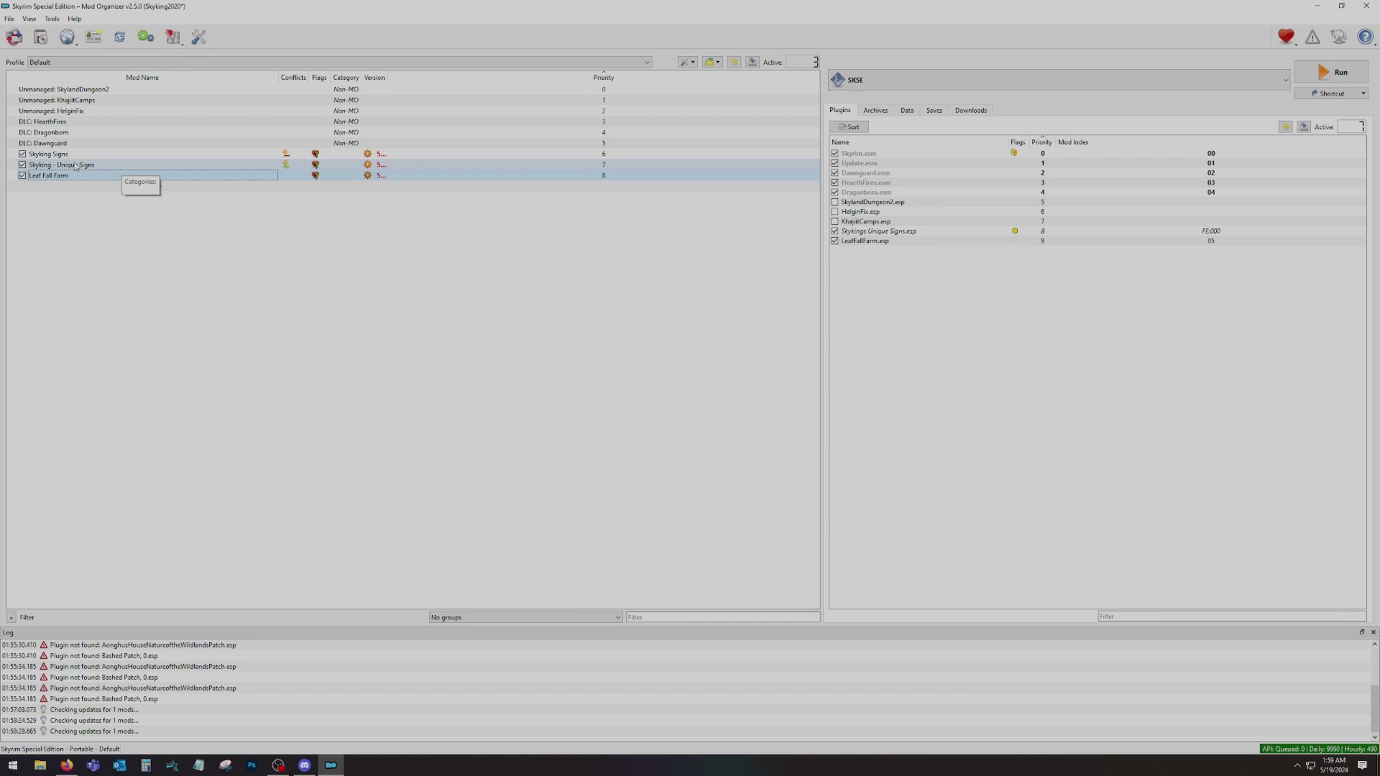
Step: Move Skyking - Unique Signs below Leaf Fall Farm, and Skykings Unique Signs.esp below LeafFallFarm.esp
{"action": "left_click_drag", "start_coordinate": [120, 167], "coordinate": [92, 180]}
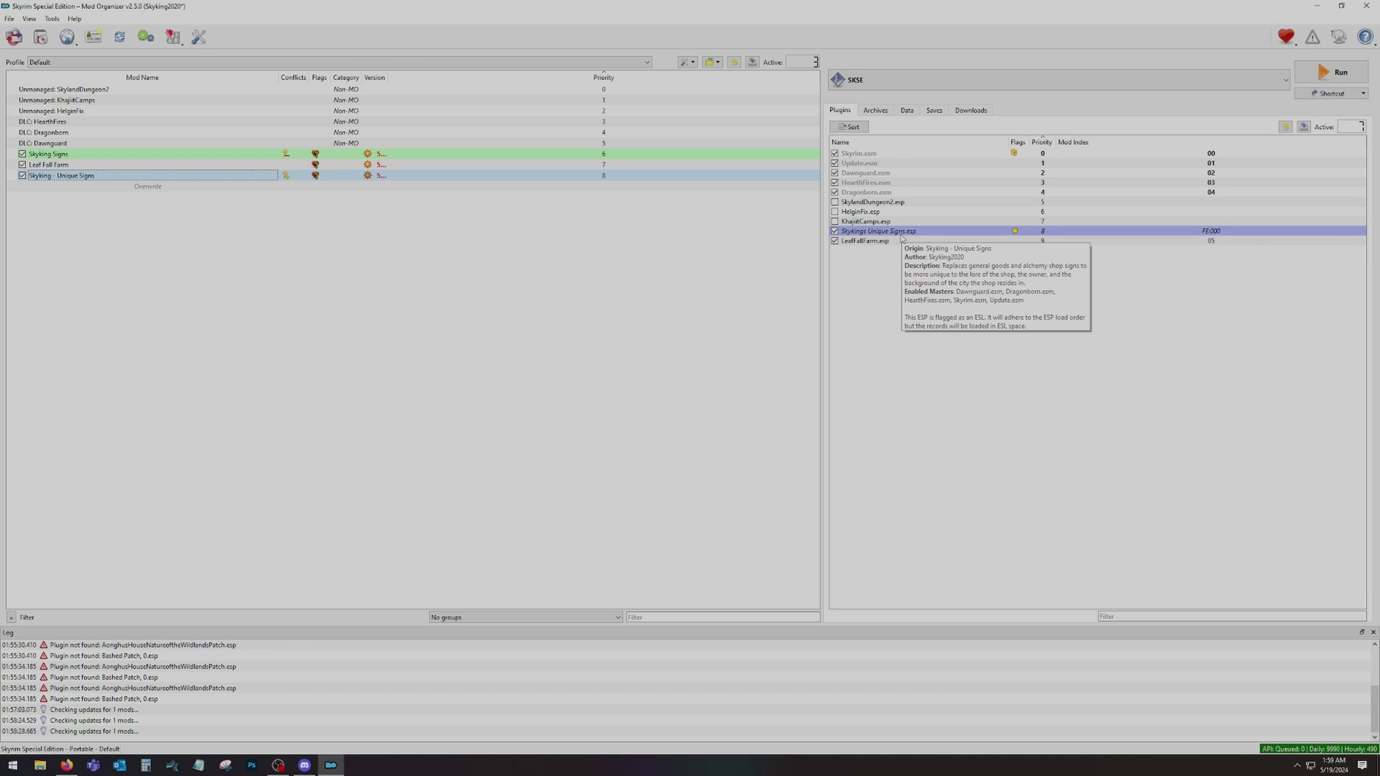
{"action": "left_click_drag", "start_coordinate": [902, 234], "coordinate": [902, 249]}
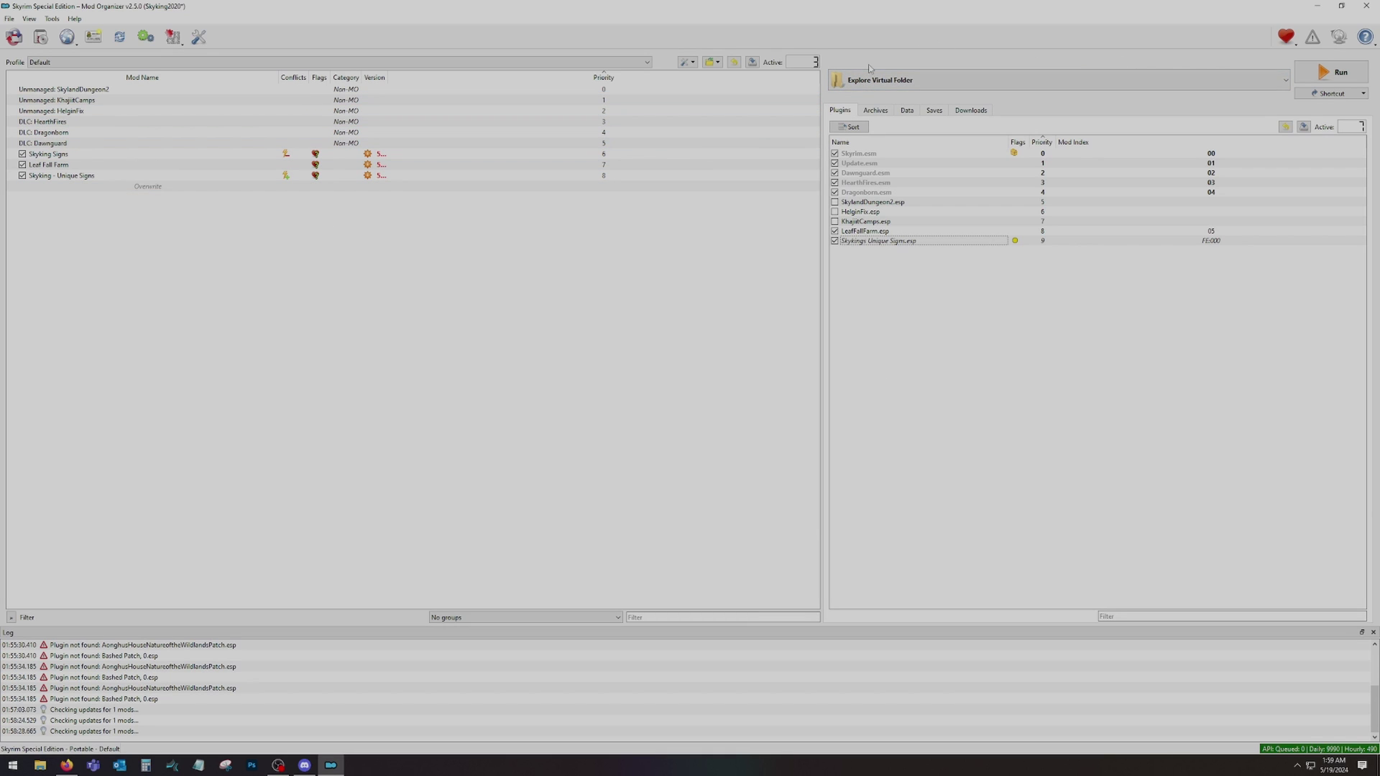
{"action": "left_click", "coordinate": [976, 80]}
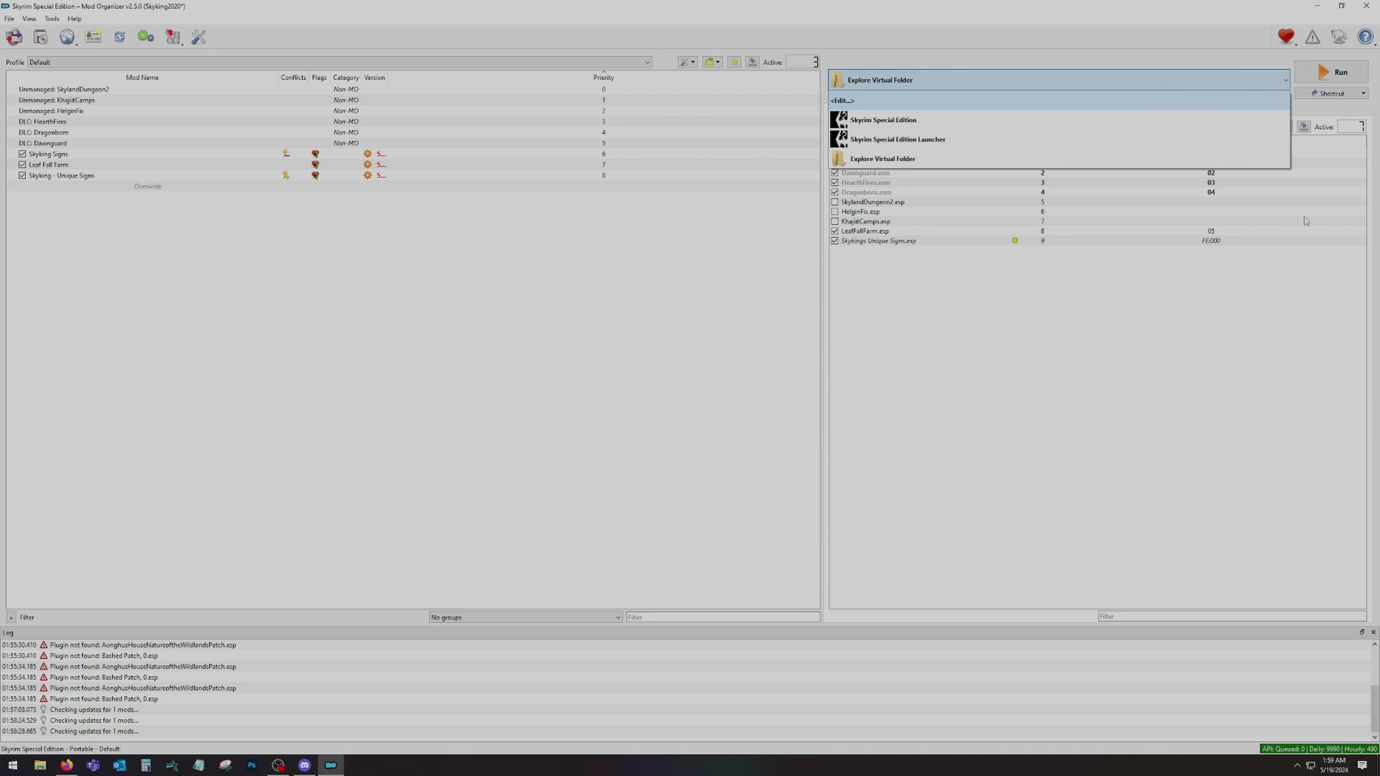
{"action": "left_click", "coordinate": [755, 358]}
{"action": "left_click", "coordinate": [994, 78]}
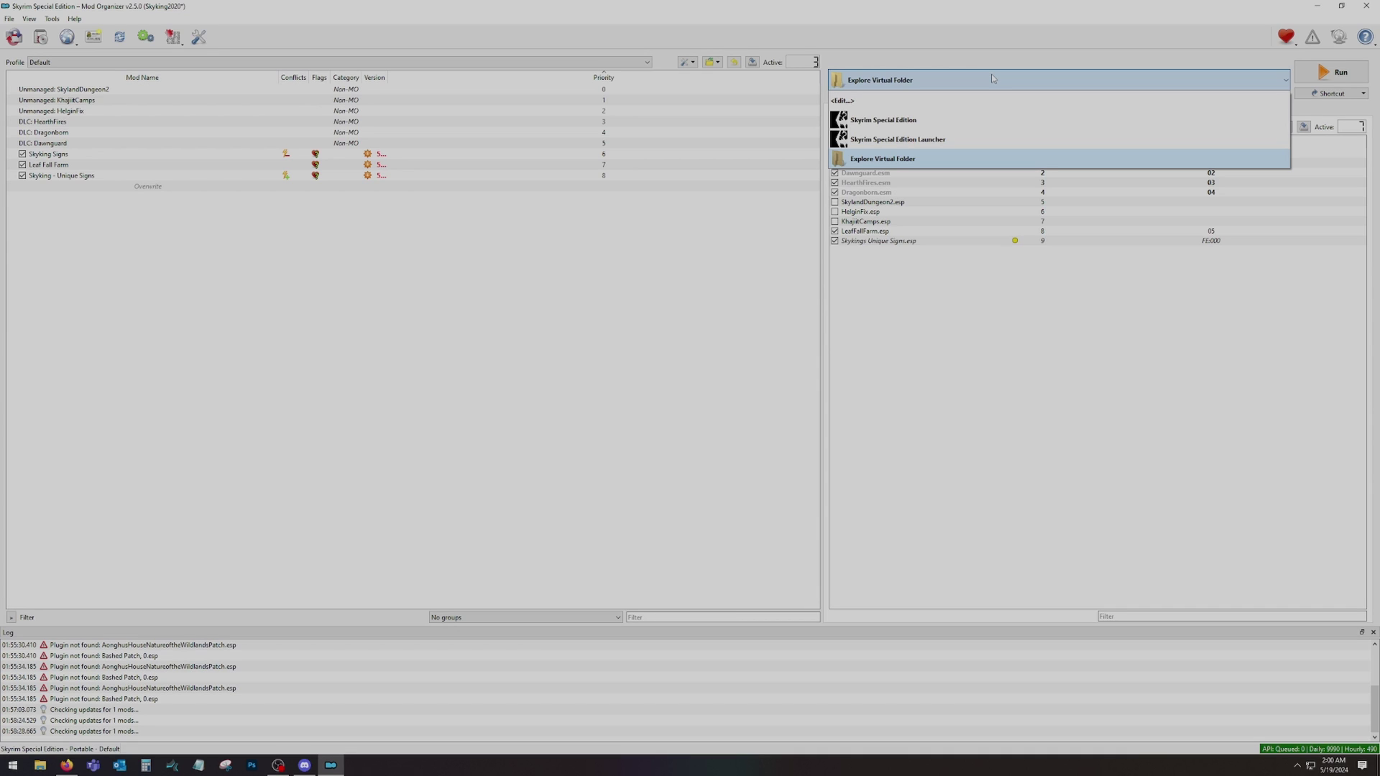
{"action": "left_click", "coordinate": [457, 231]}
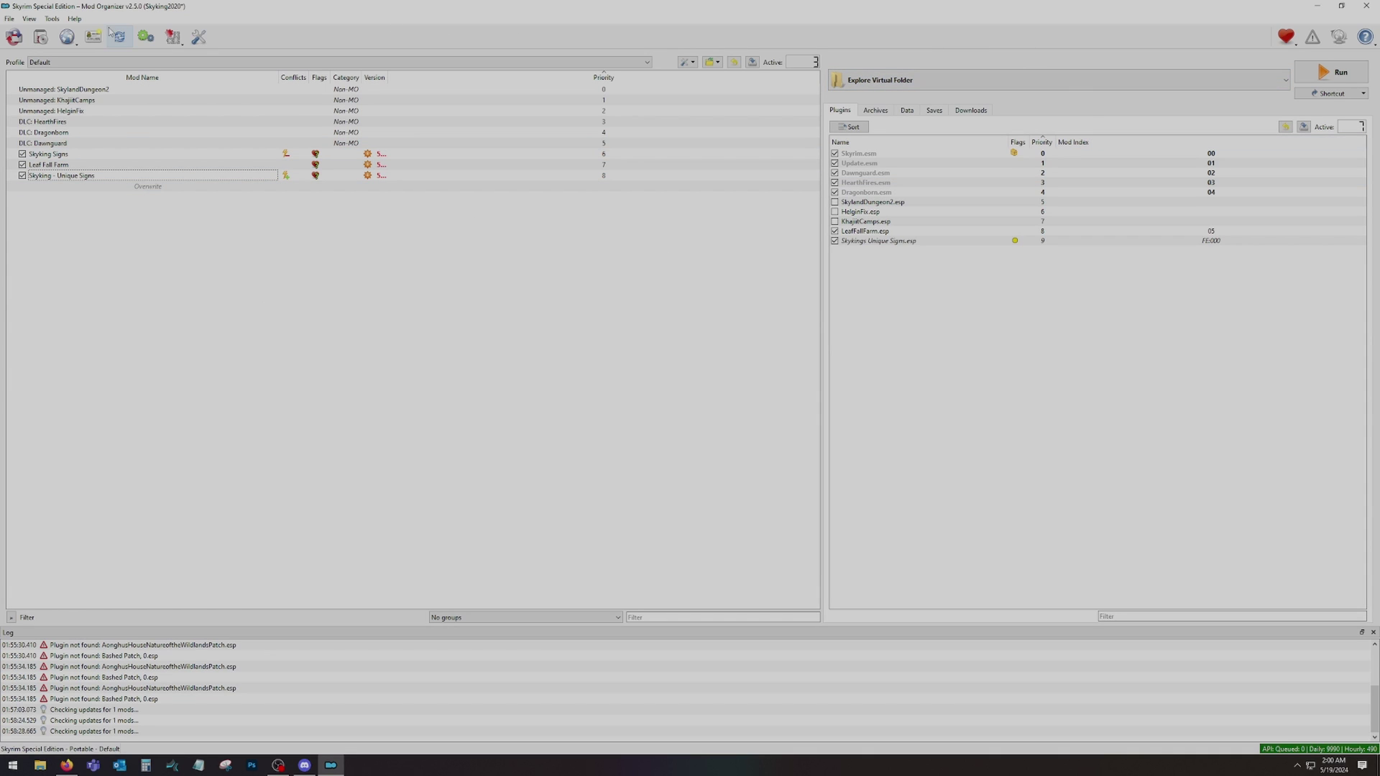
Step: Review the existing Skyrim Special Edition, Launcher and Explore Virtual Folder executables
{"action": "left_click", "coordinate": [138, 38]}
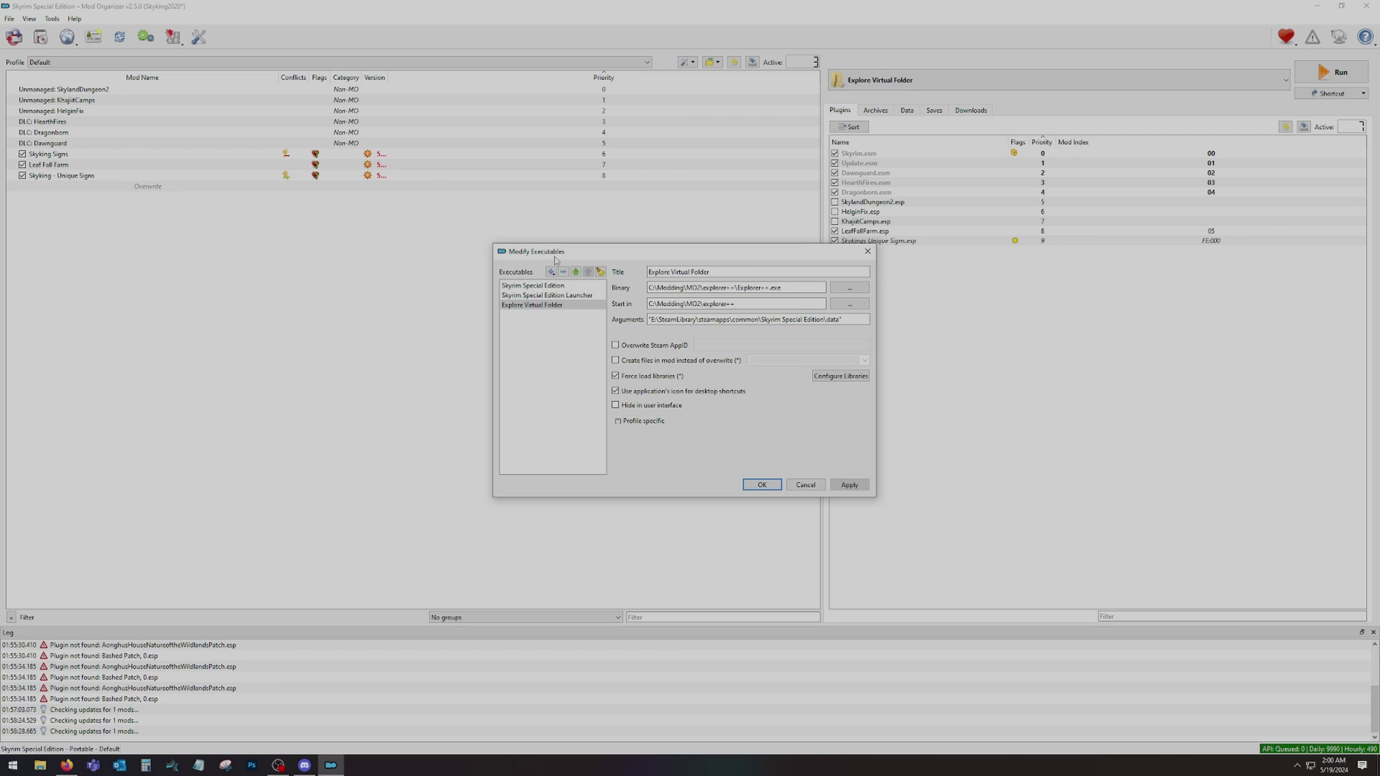
{"action": "left_click", "coordinate": [538, 287]}
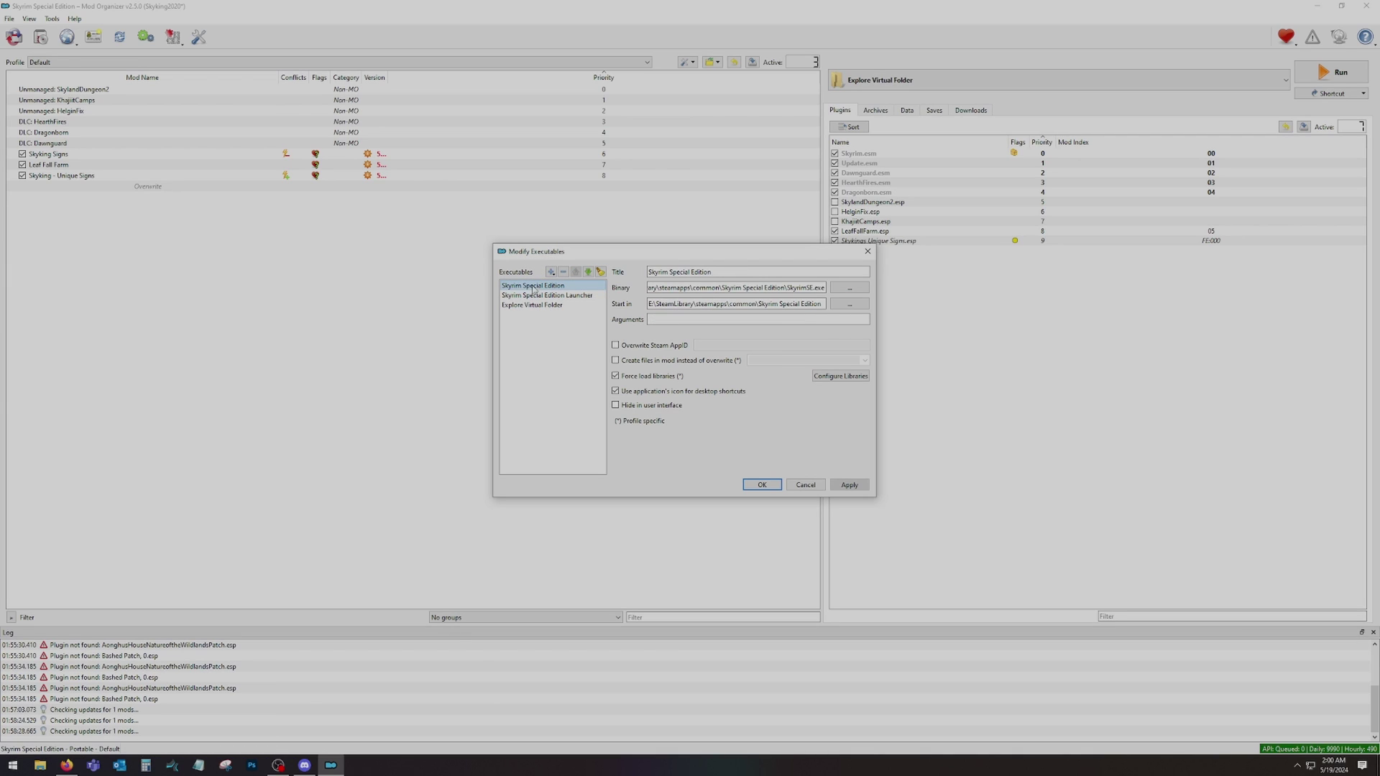
{"action": "left_click", "coordinate": [558, 296]}
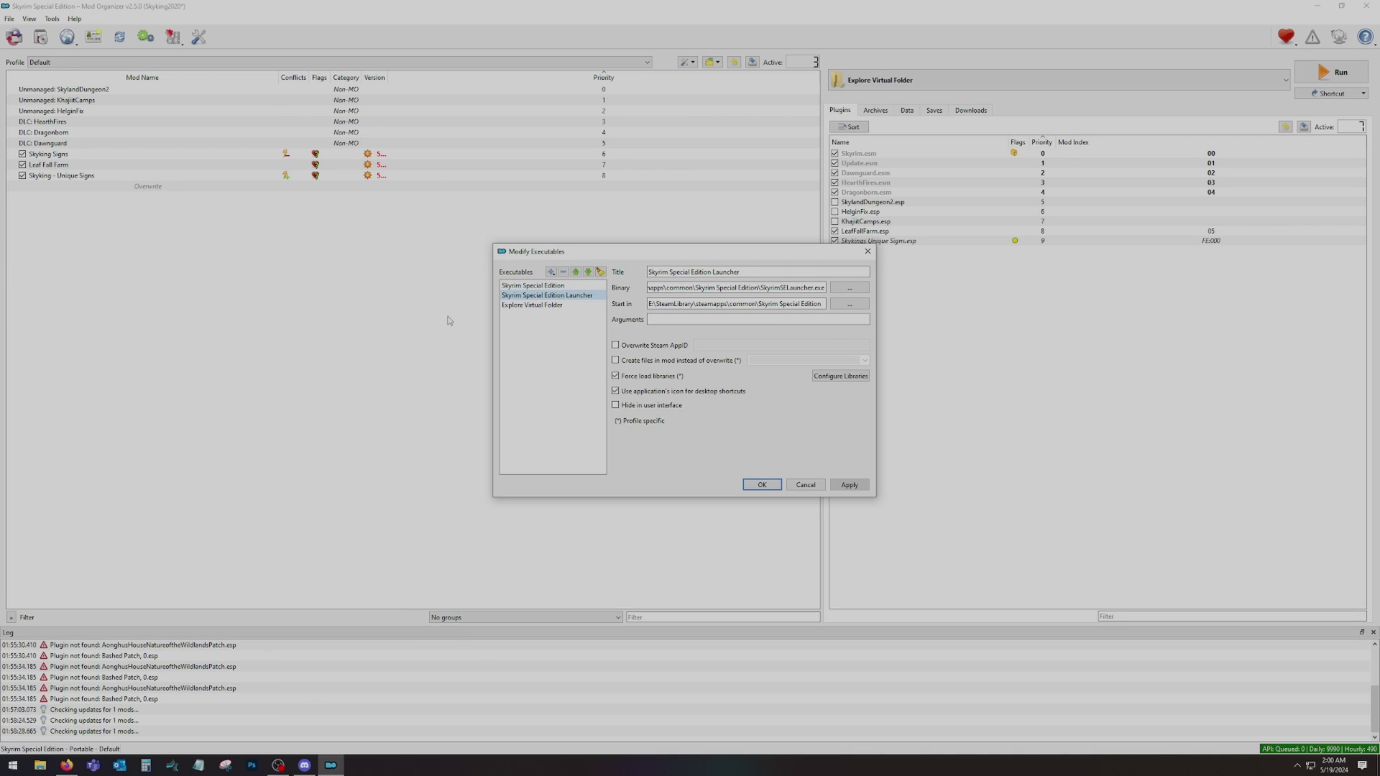
{"action": "left_click", "coordinate": [553, 305]}
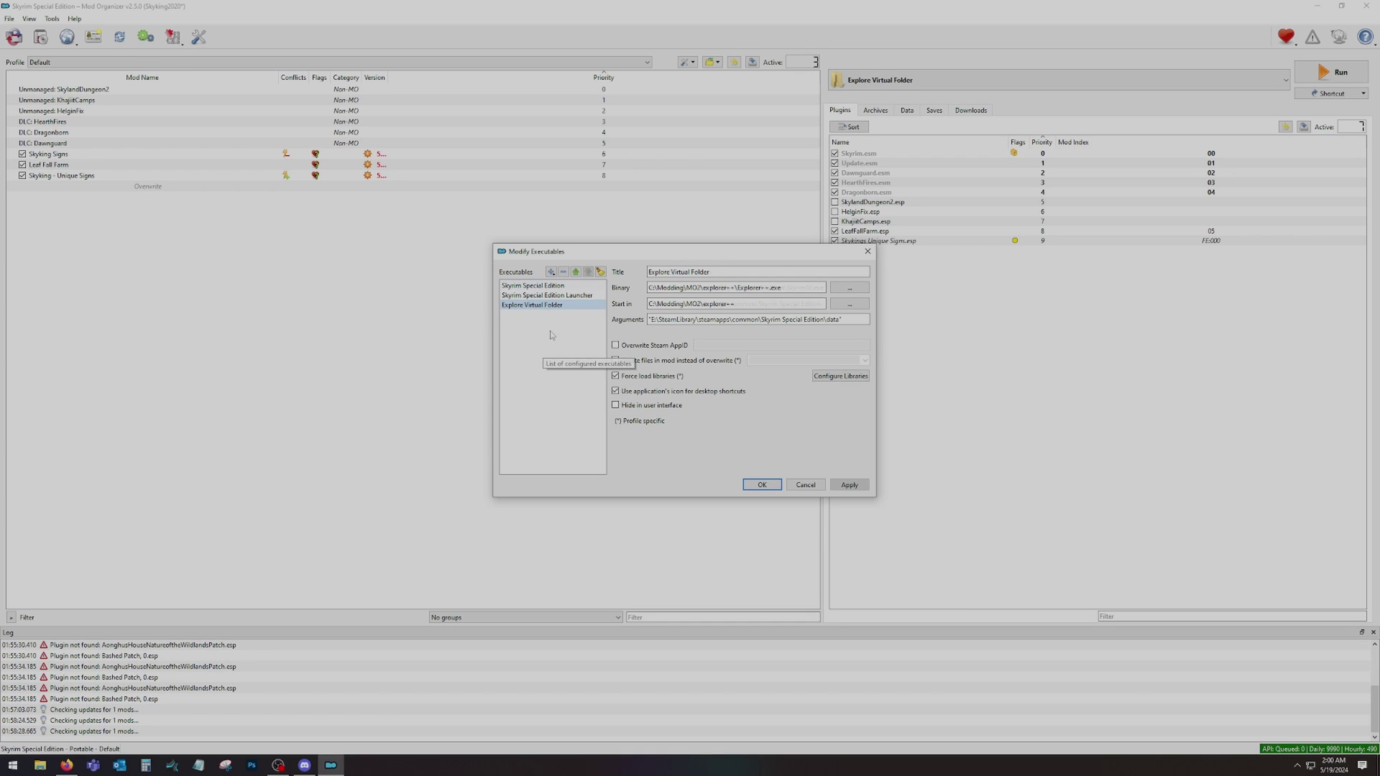
{"action": "left_click", "coordinate": [536, 287]}
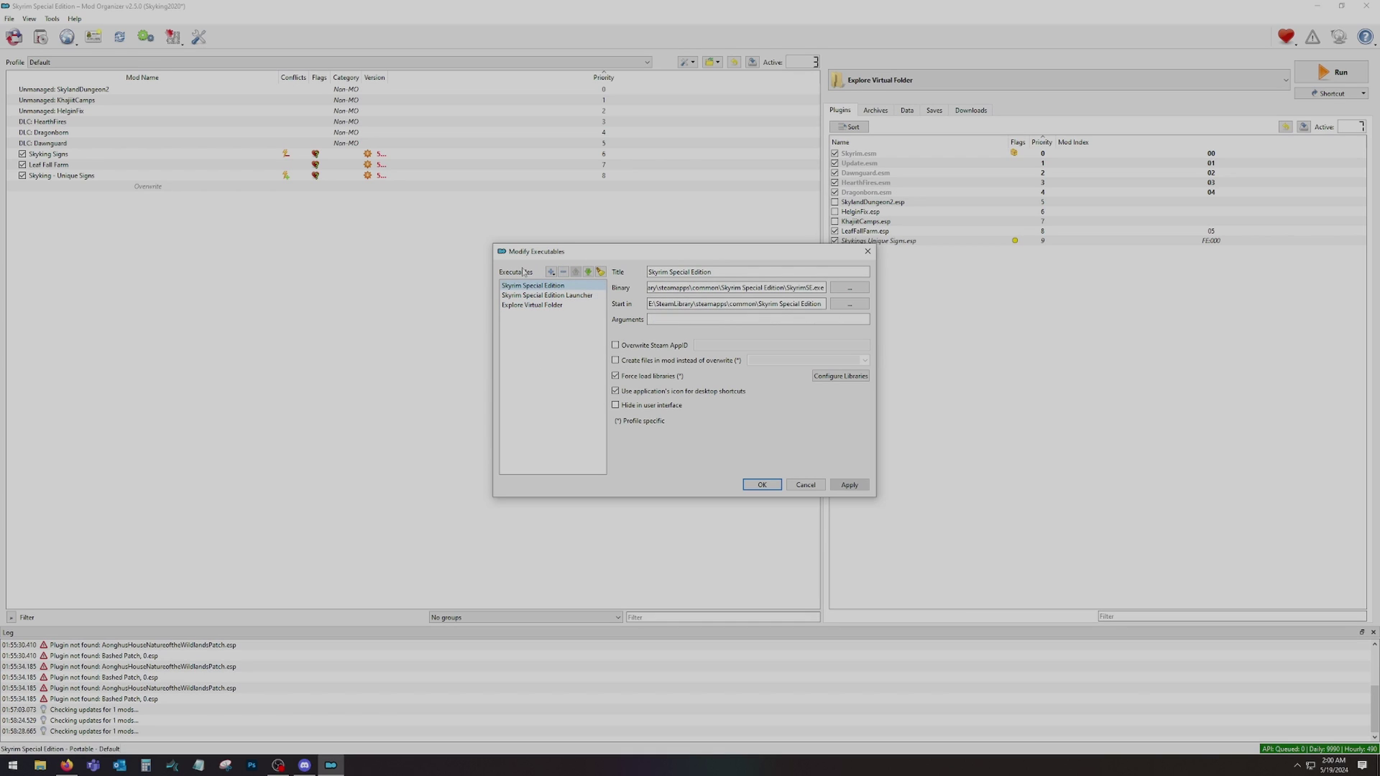
Step: Add skse64_loader.exe from the Skyrim Special Edition folder as a new executable
{"action": "left_click", "coordinate": [551, 272]}
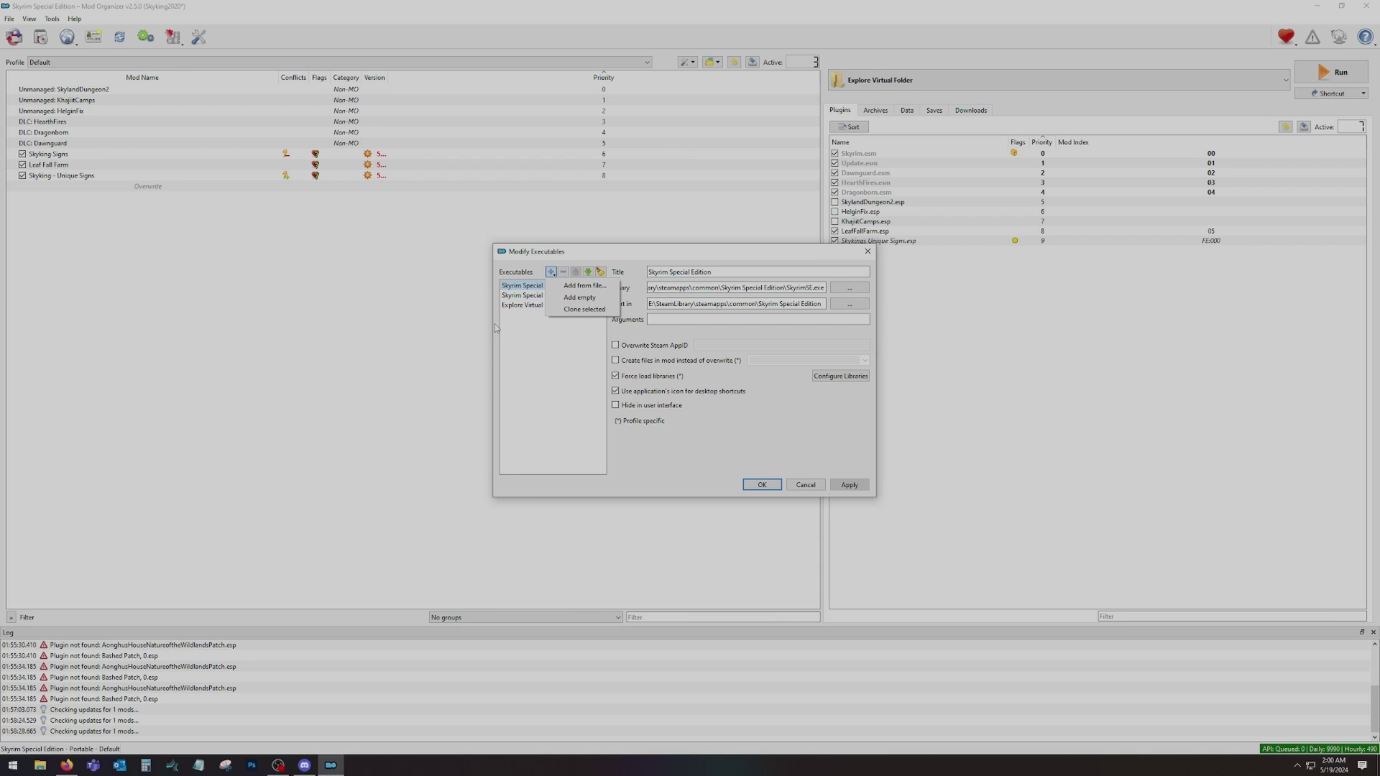
{"action": "left_click", "coordinate": [584, 285]}
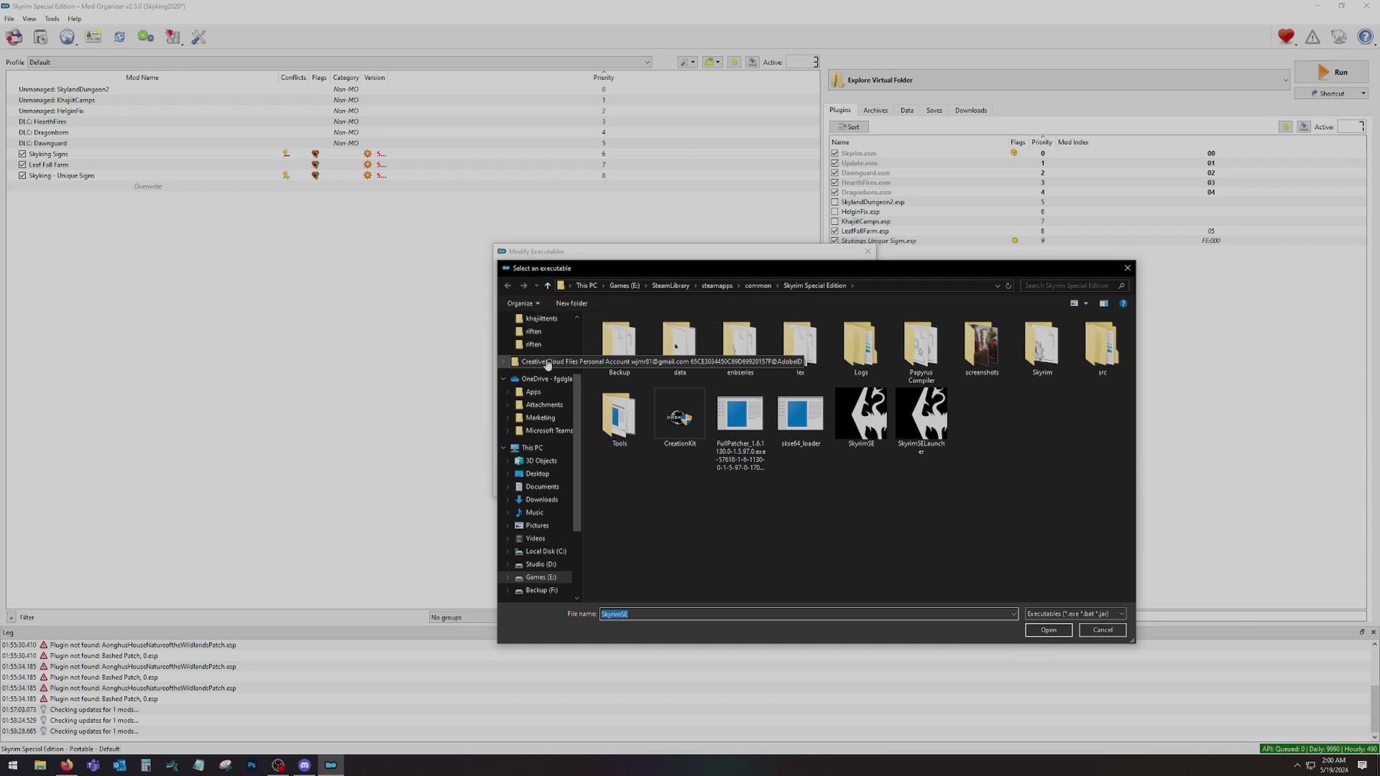
{"action": "left_click", "coordinate": [549, 392]}
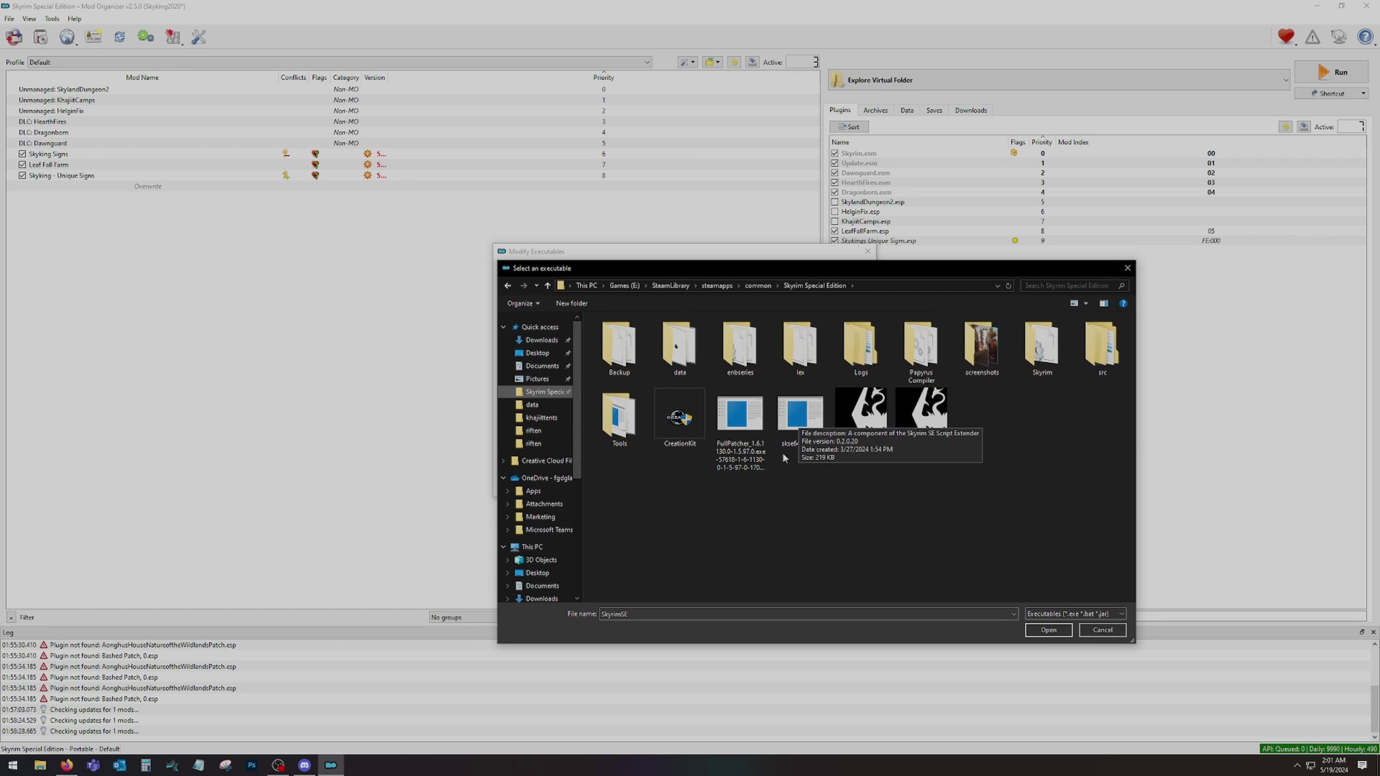
{"action": "left_click", "coordinate": [800, 424]}
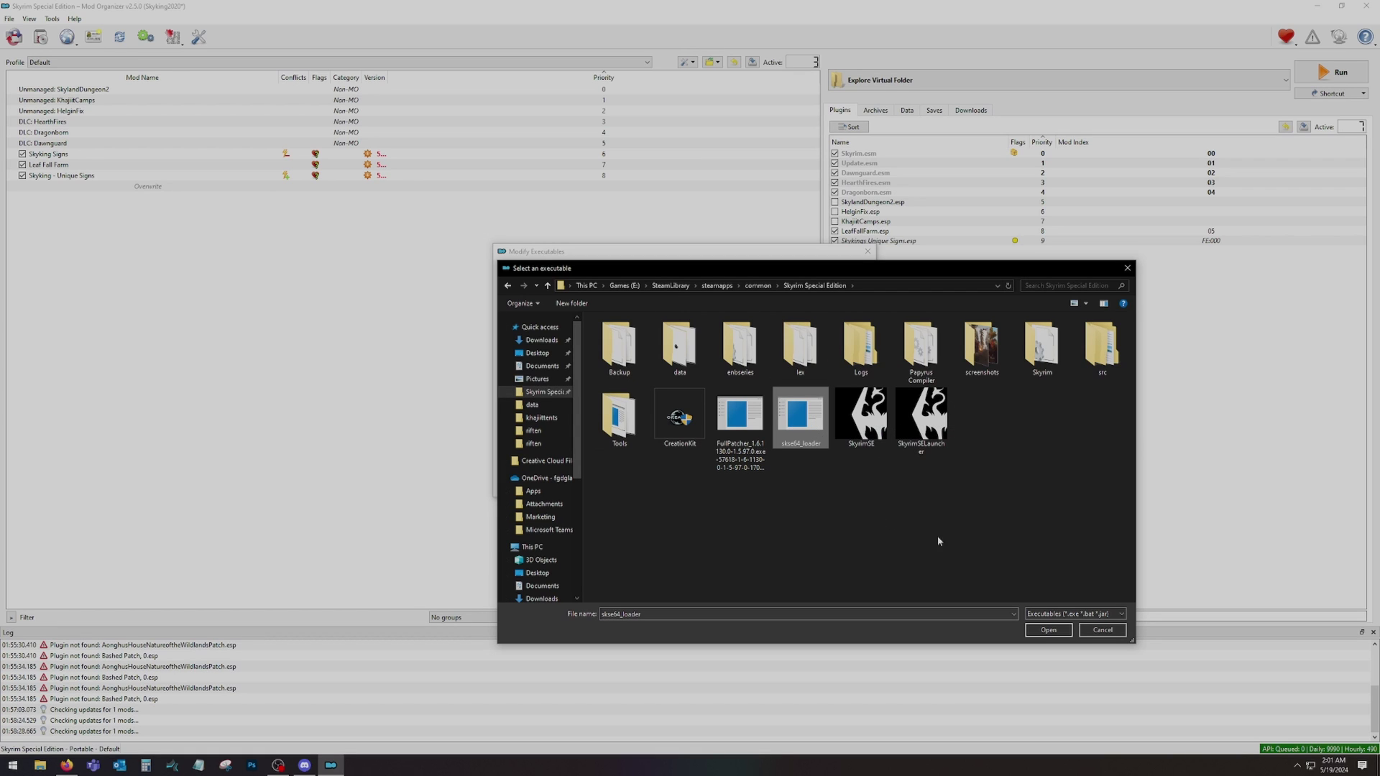
{"action": "left_click", "coordinate": [1049, 630]}
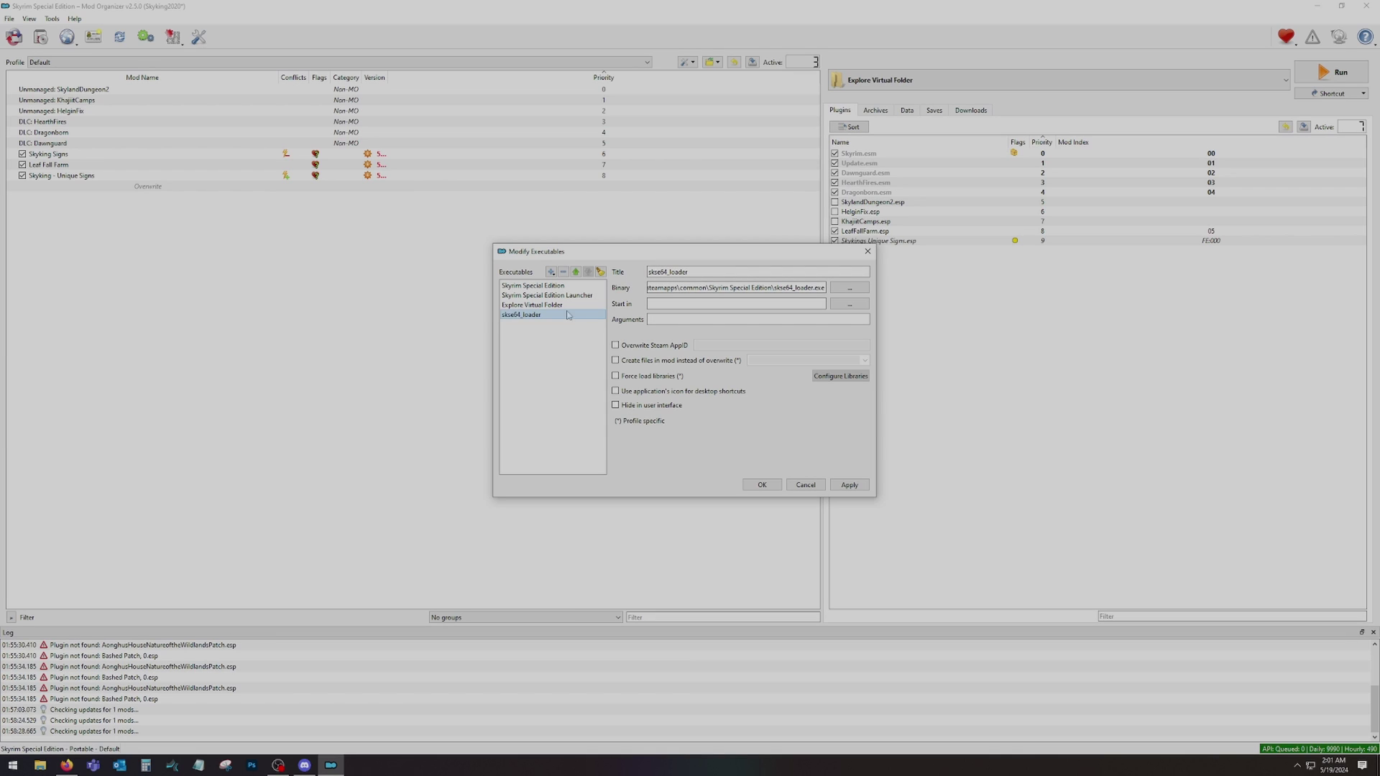
Step: Move skse64_loader to the top of the list, save, and select it to run
{"action": "left_click", "coordinate": [576, 276]}
{"action": "left_click", "coordinate": [576, 276]}
{"action": "left_click", "coordinate": [576, 276]}
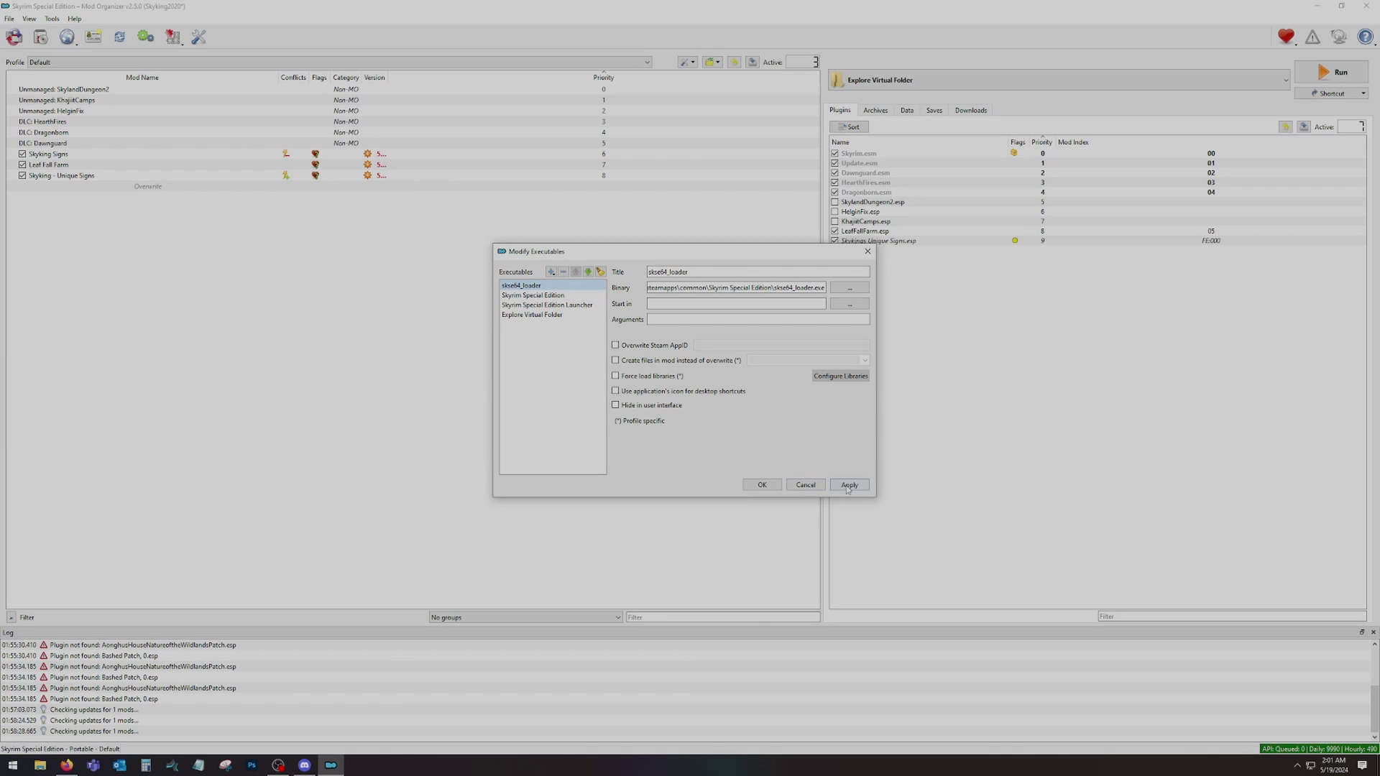
{"action": "left_click", "coordinate": [762, 484]}
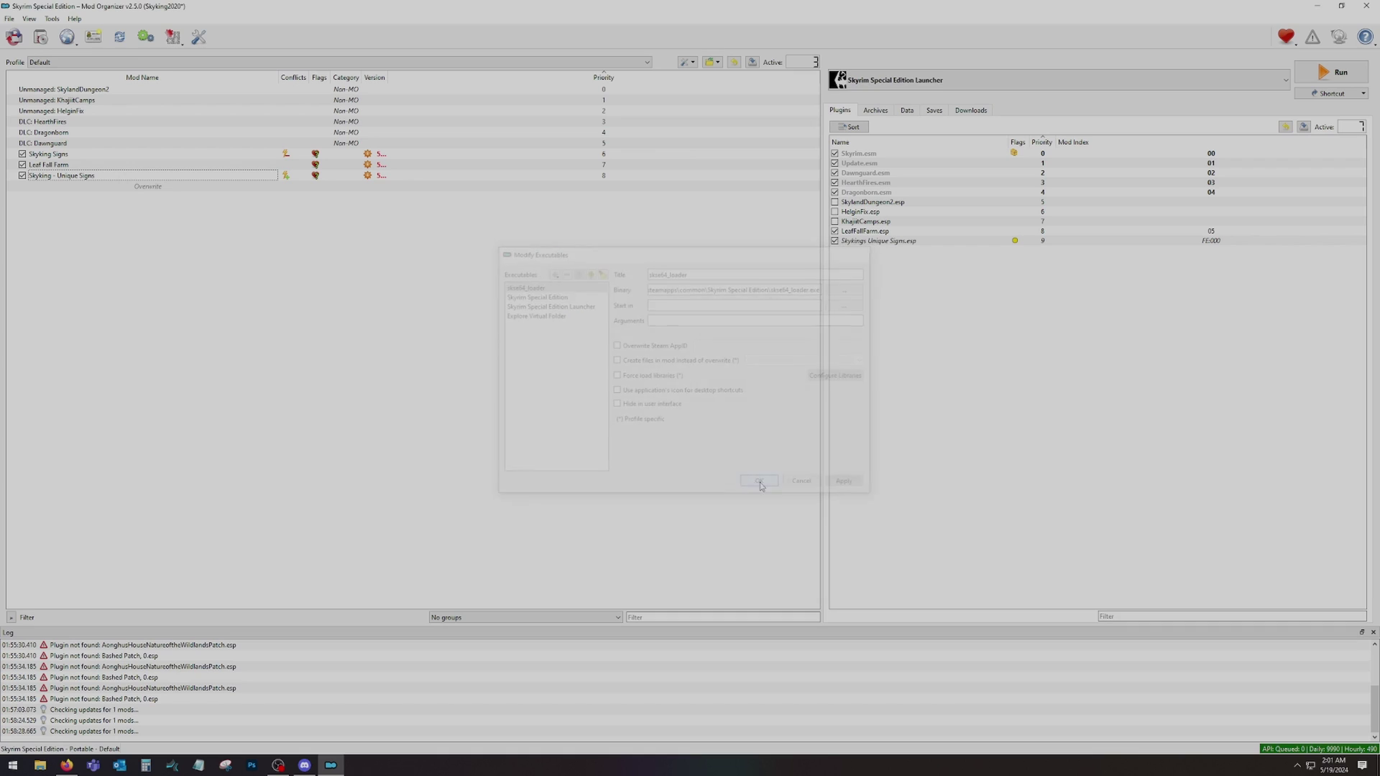
{"action": "left_click", "coordinate": [939, 79]}
{"action": "left_click", "coordinate": [889, 123]}
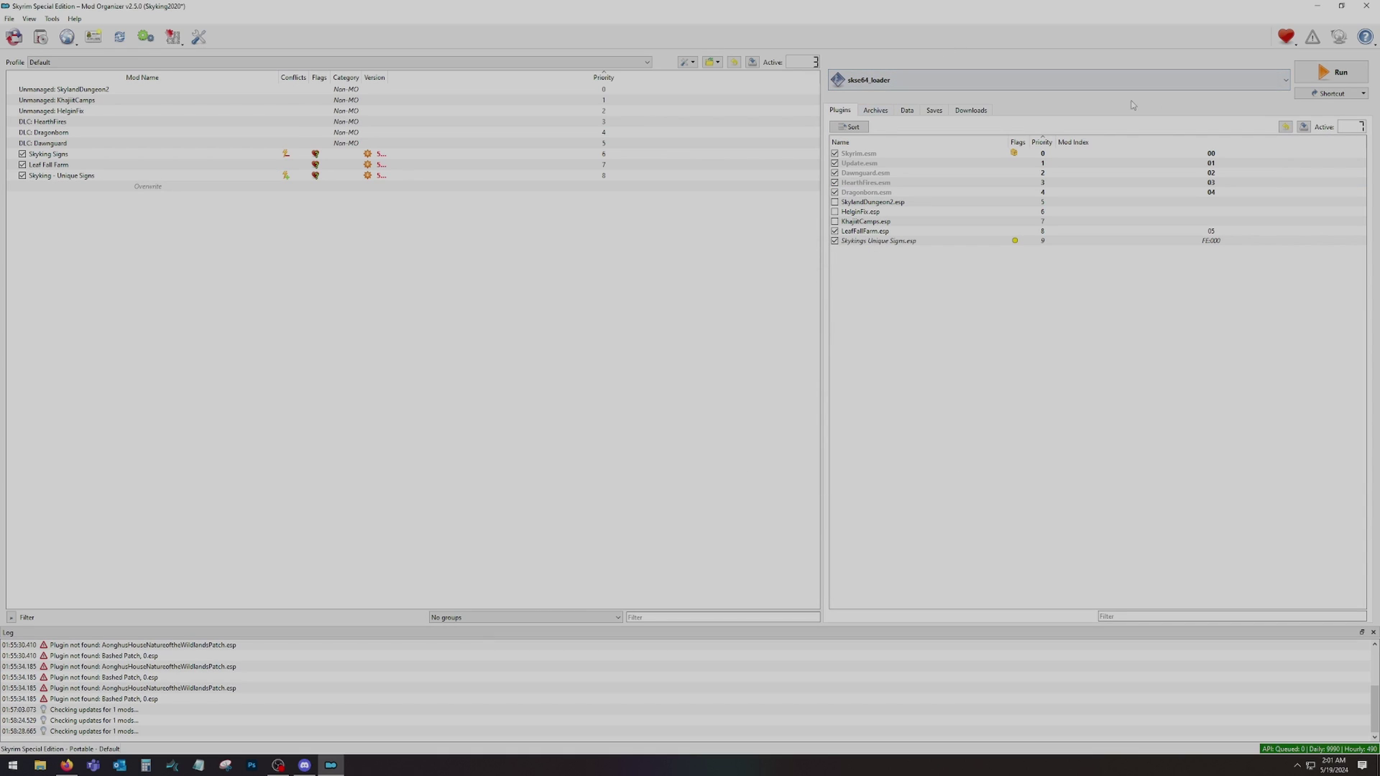